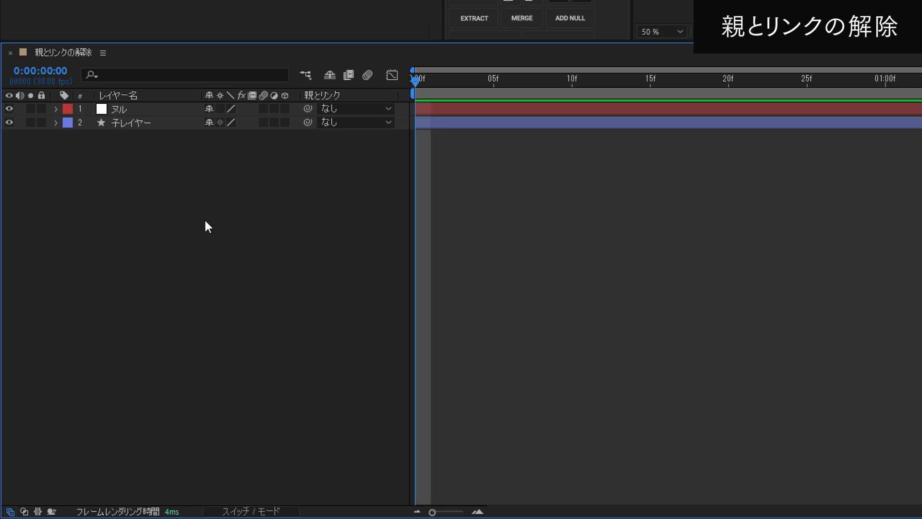
Step: Parent 子レイヤー to 1. ヌル from the Parent dropdown, undo it, then relink it with the pick whip
click(338, 122)
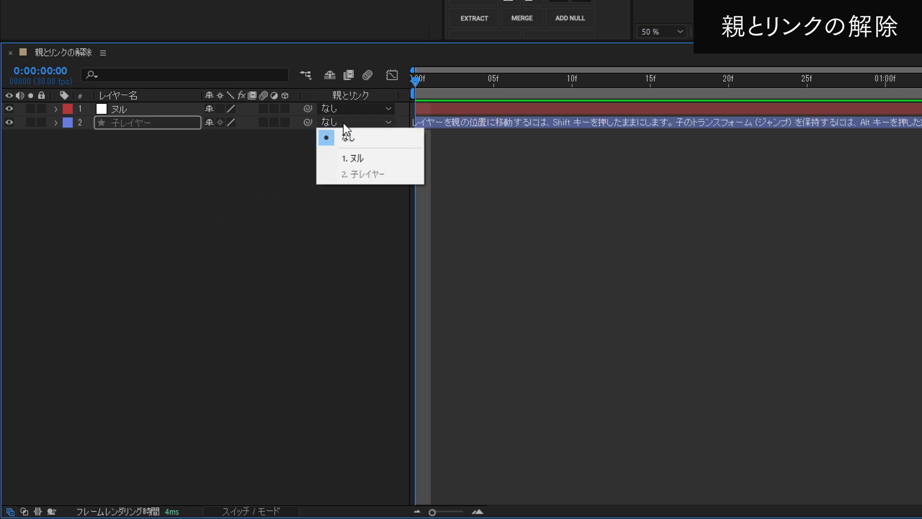
click(379, 159)
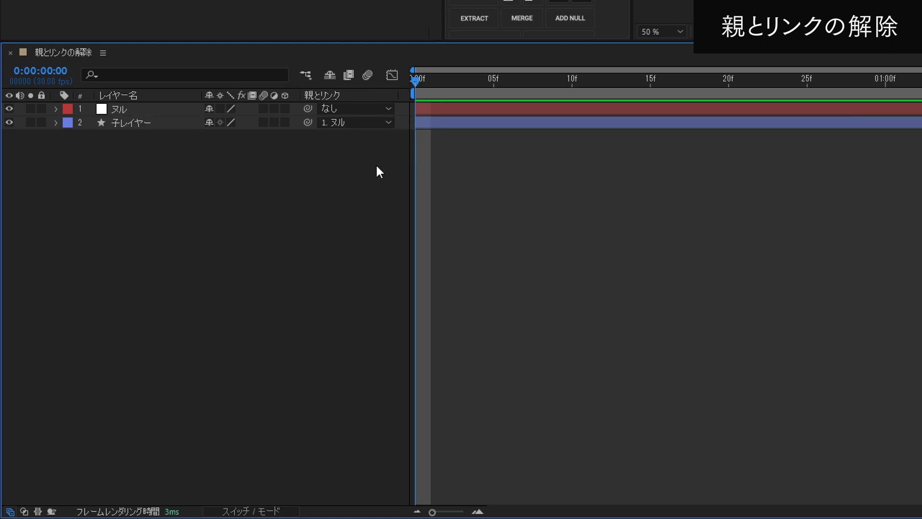
key(ctrl+z)
drag(303, 125, 174, 112)
click(356, 124)
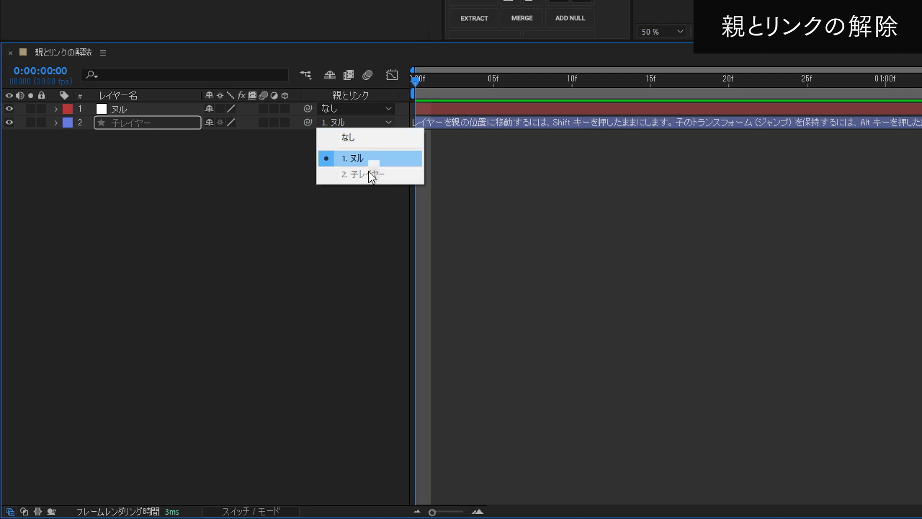
click(375, 218)
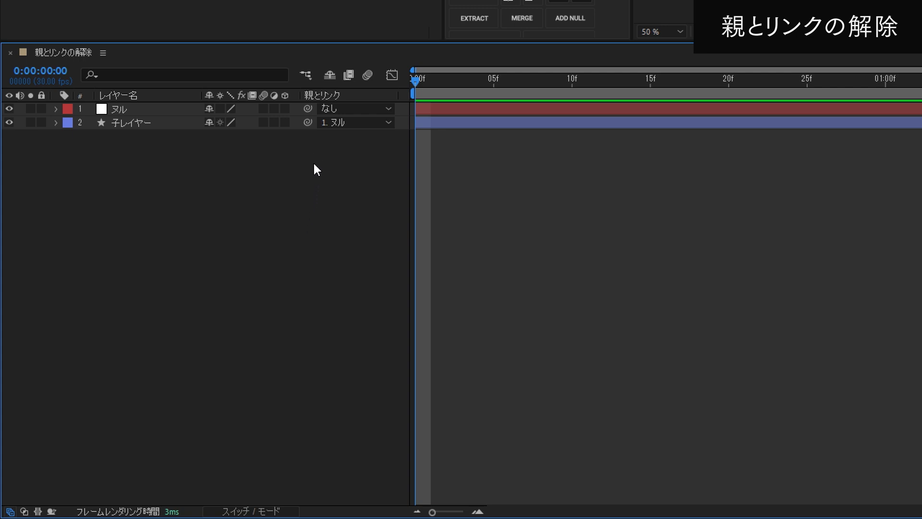
Step: Unparent 子レイヤー, then select layers 2–6 and clear all their parents at once
ctrl+click(307, 123)
click(88, 118)
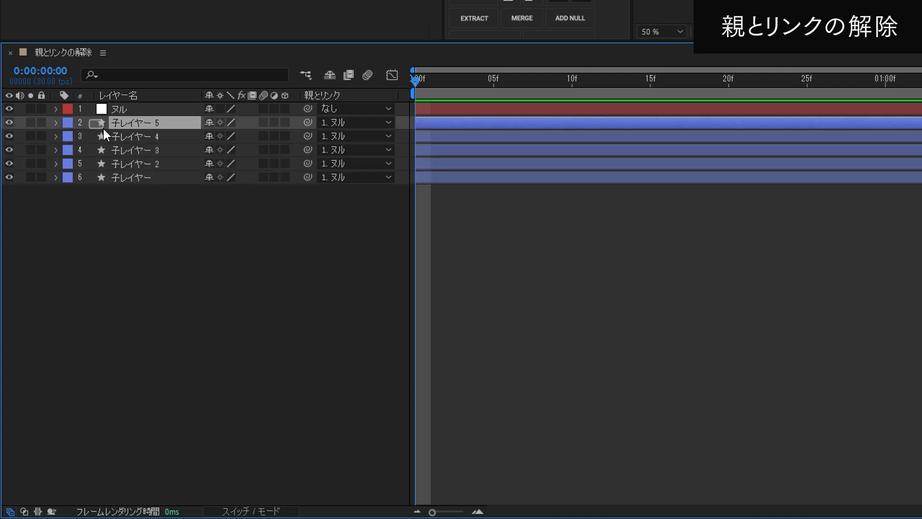
drag(103, 129, 158, 185)
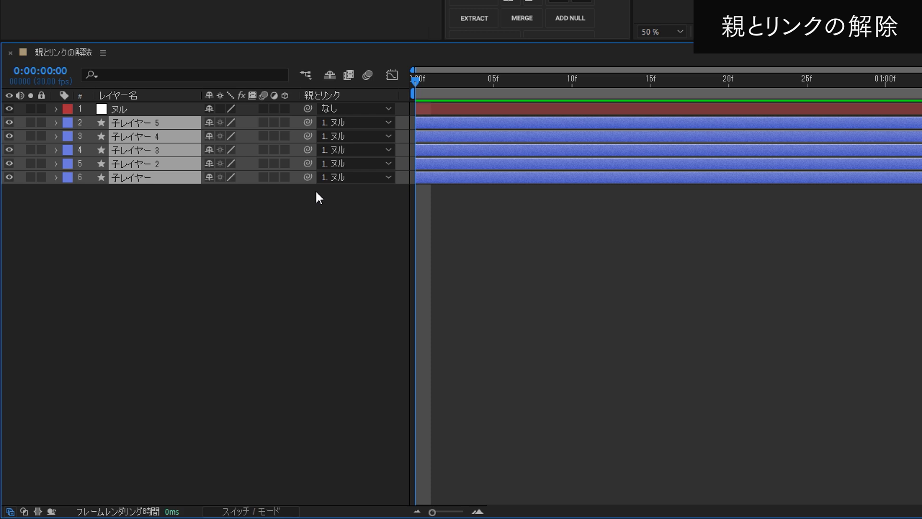
ctrl+click(308, 179)
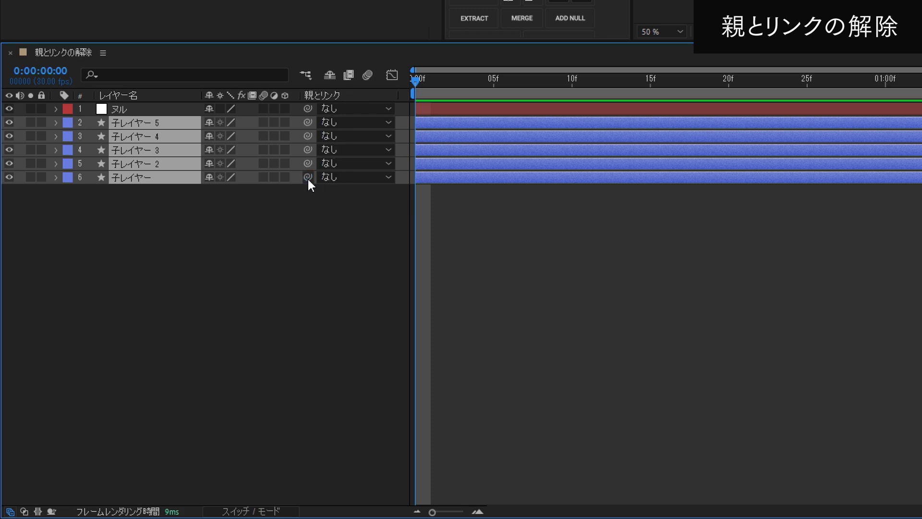
click(333, 206)
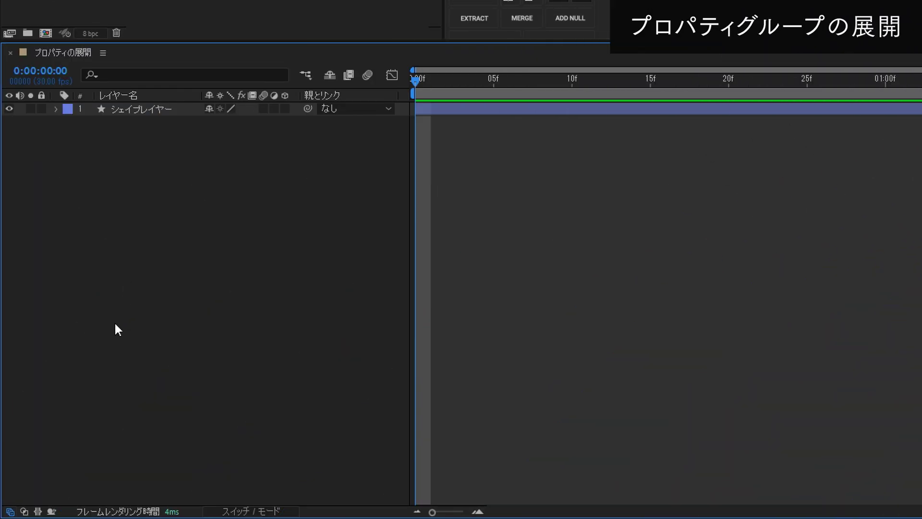
Step: Expand the shape layer's Contents, 楕円形 1, path and stroke groups one by one, then collapse them all
click(56, 109)
click(71, 123)
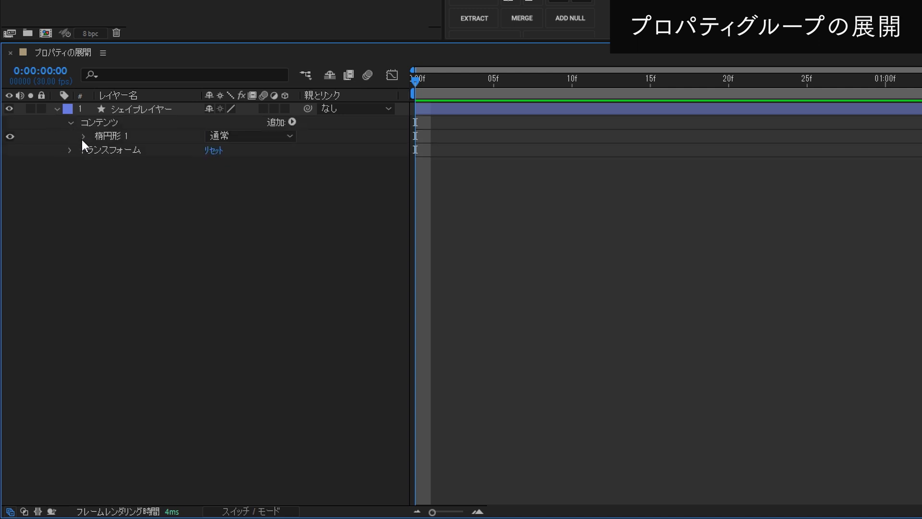
click(82, 138)
click(97, 151)
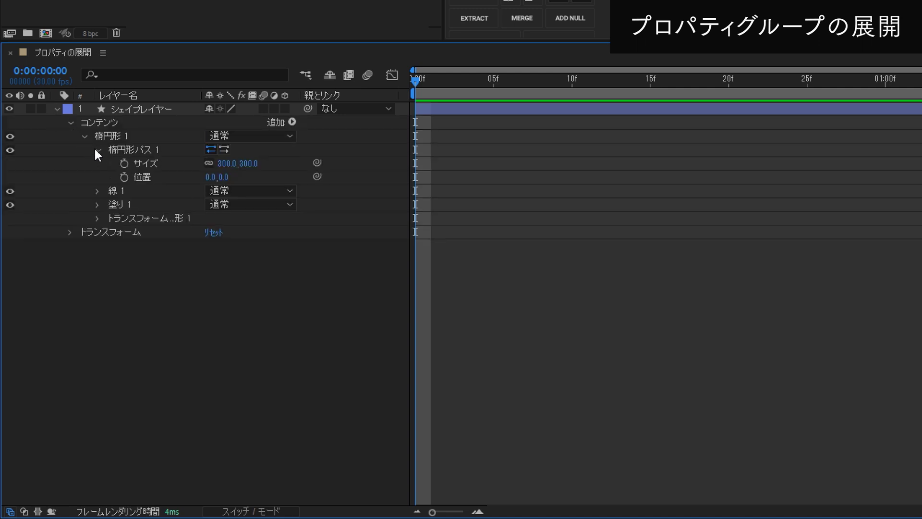
click(97, 194)
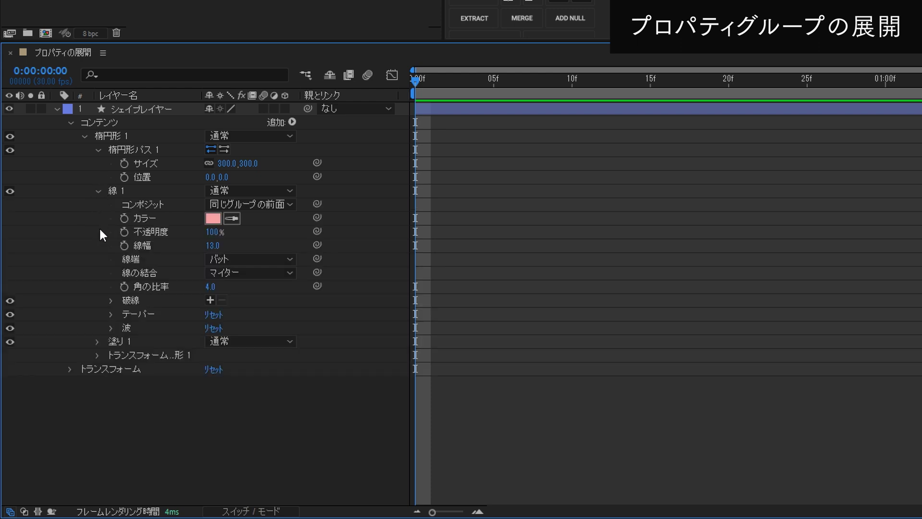
click(98, 190)
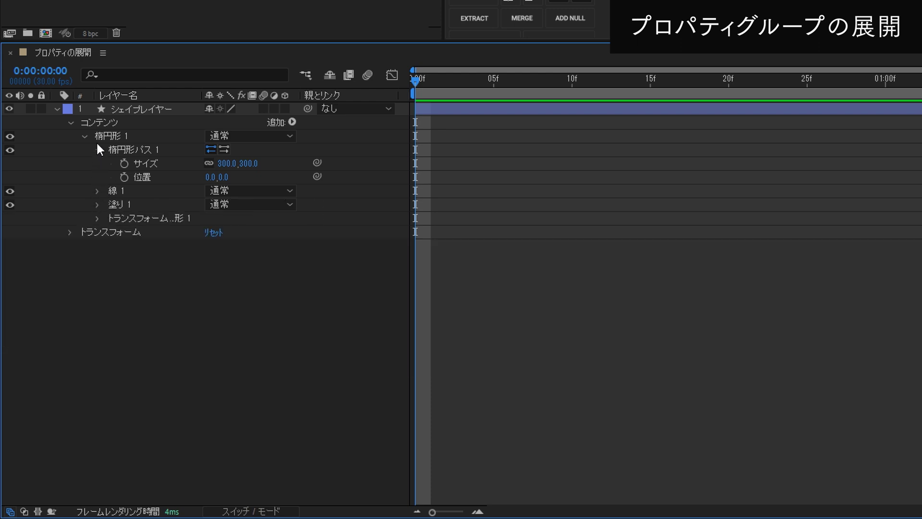
click(94, 150)
click(84, 136)
click(71, 123)
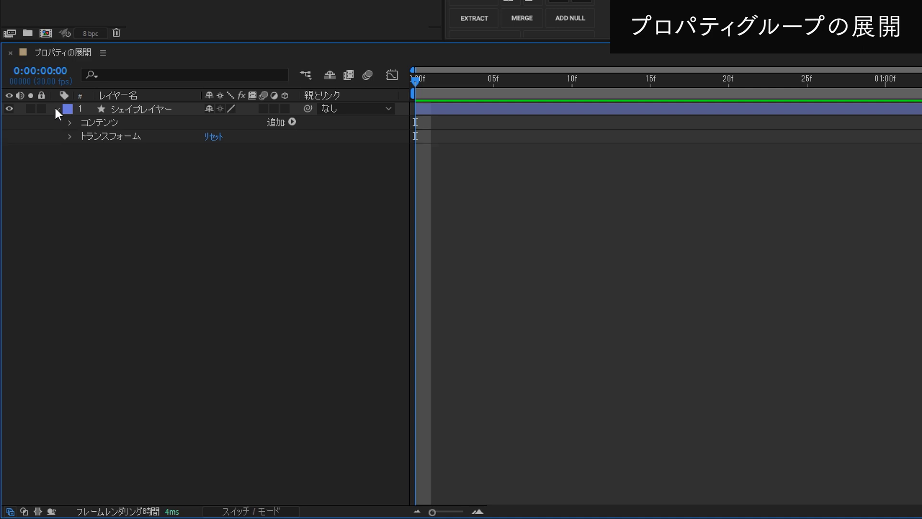
click(56, 110)
Step: Expand every nested group of the shape layer at once and scroll through the properties
ctrl+click(56, 110)
scroll(76, 233, down, 2)
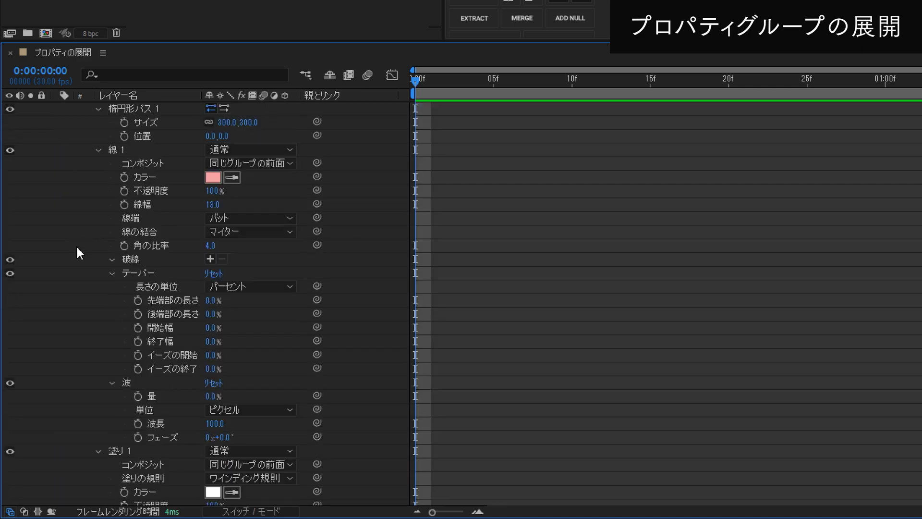
scroll(75, 245, down, 3)
scroll(76, 255, down, 4)
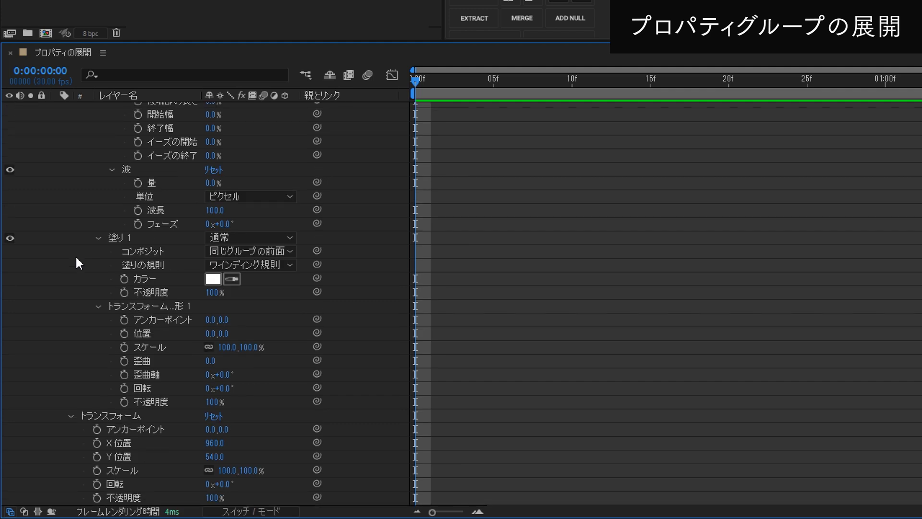
scroll(77, 262, up, 4)
scroll(77, 262, up, 3)
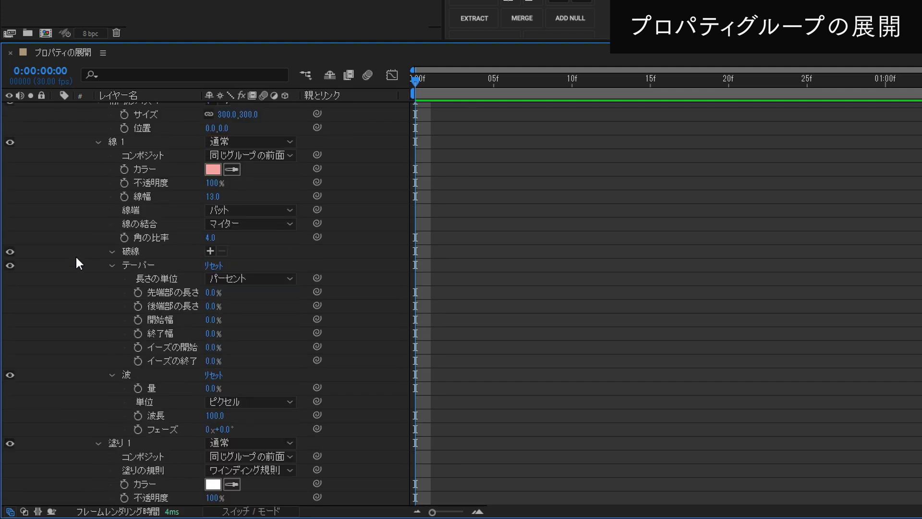
scroll(76, 262, up, 2)
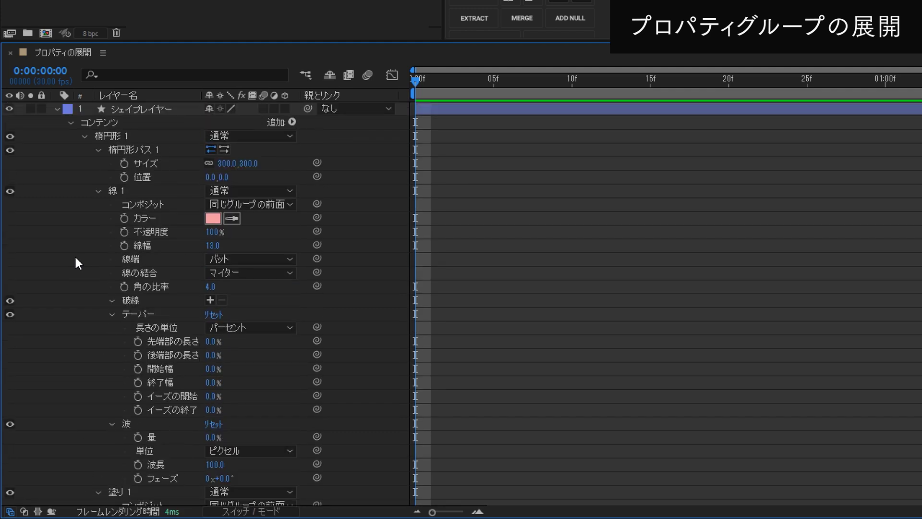
Step: Toggle the shape layer between one-level, fully expanded and collapsed, ending collapsed
click(57, 109)
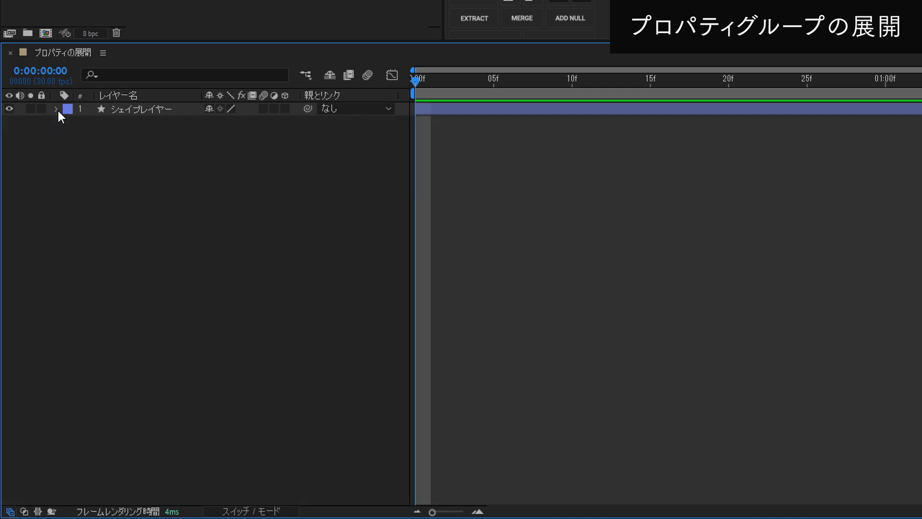
click(56, 110)
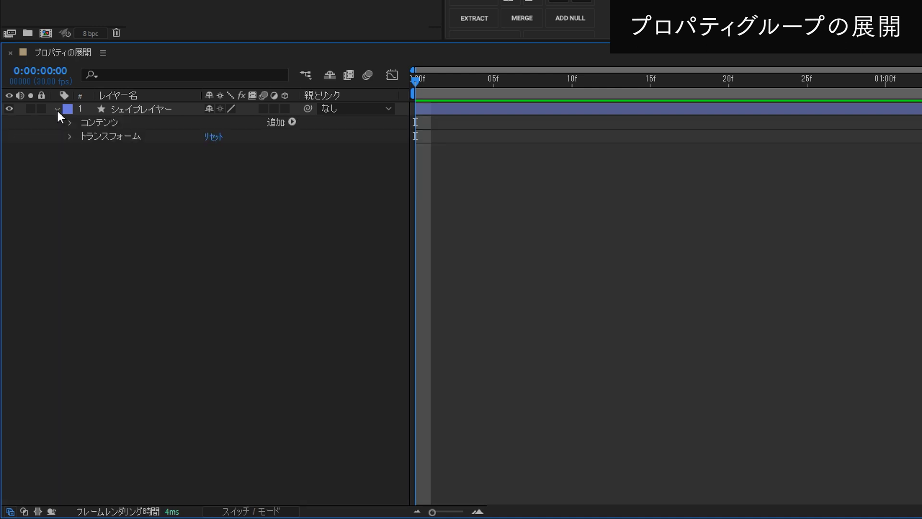
click(57, 110)
ctrl+click(57, 110)
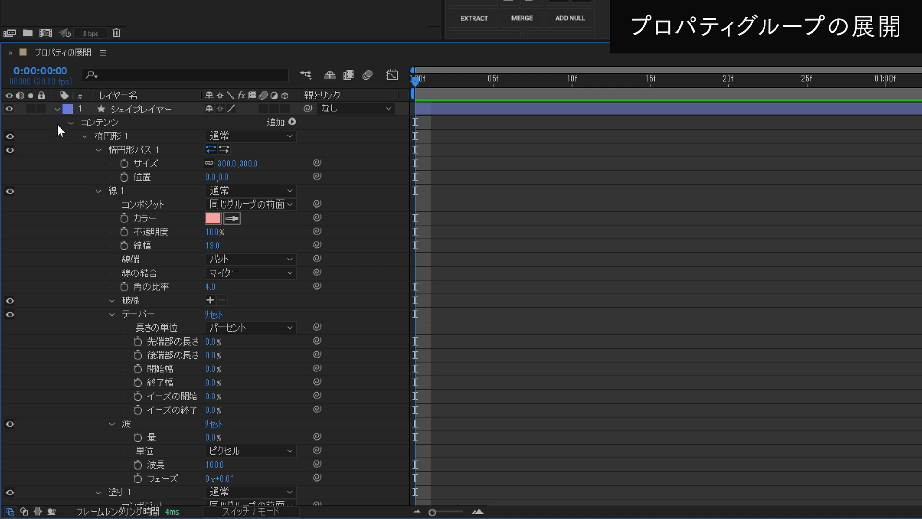
click(57, 110)
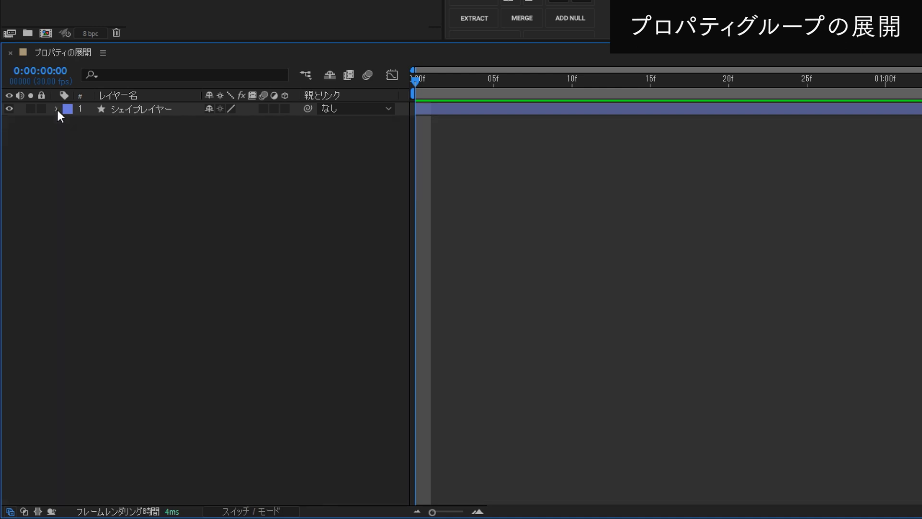
ctrl+click(57, 109)
click(57, 110)
ctrl+click(57, 109)
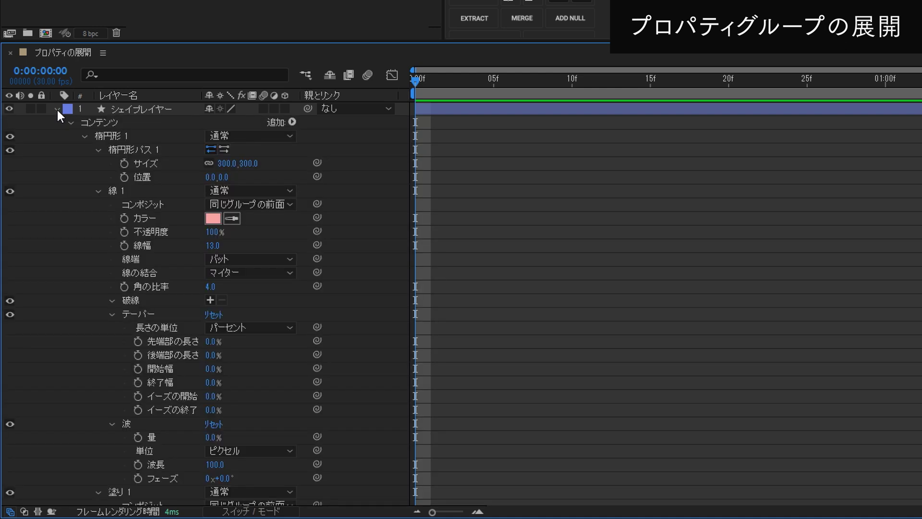
click(57, 110)
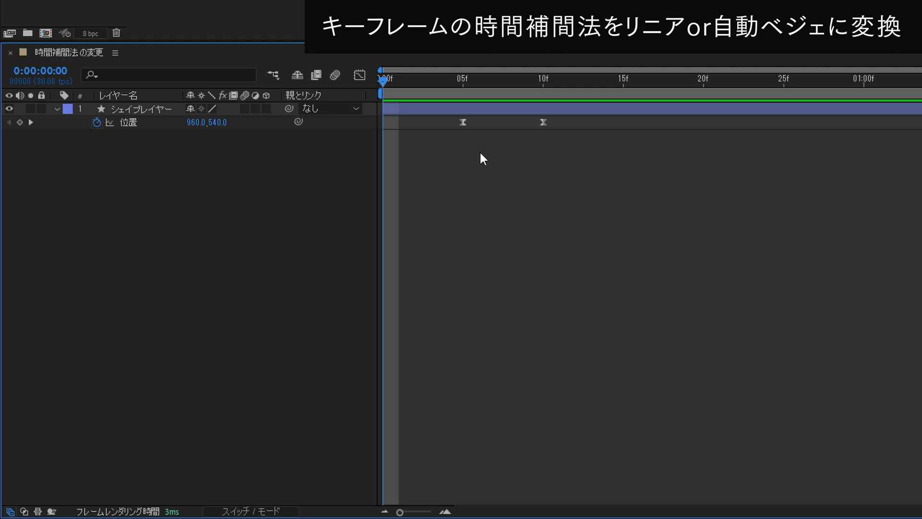
Step: Set the 05f position keyframe's temporal interpolation to リニア in Keyframe Interpolation
right_click(464, 123)
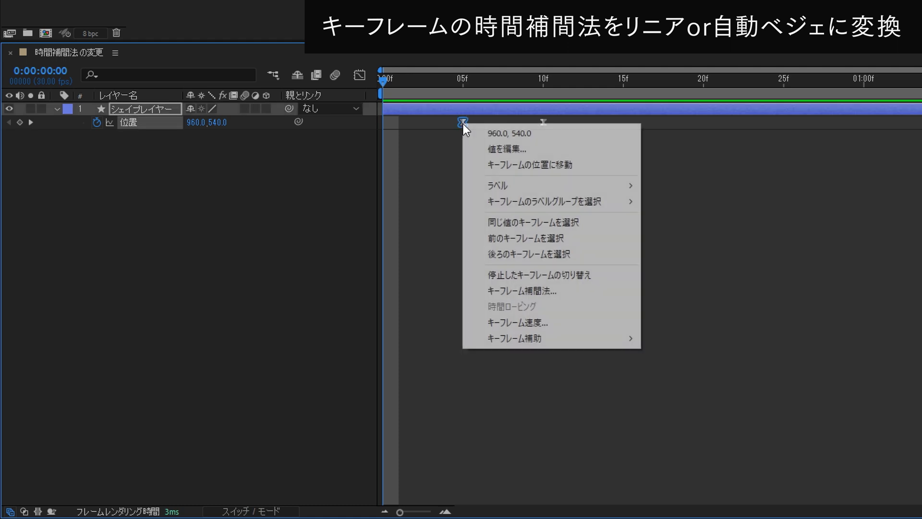
click(556, 291)
click(420, 188)
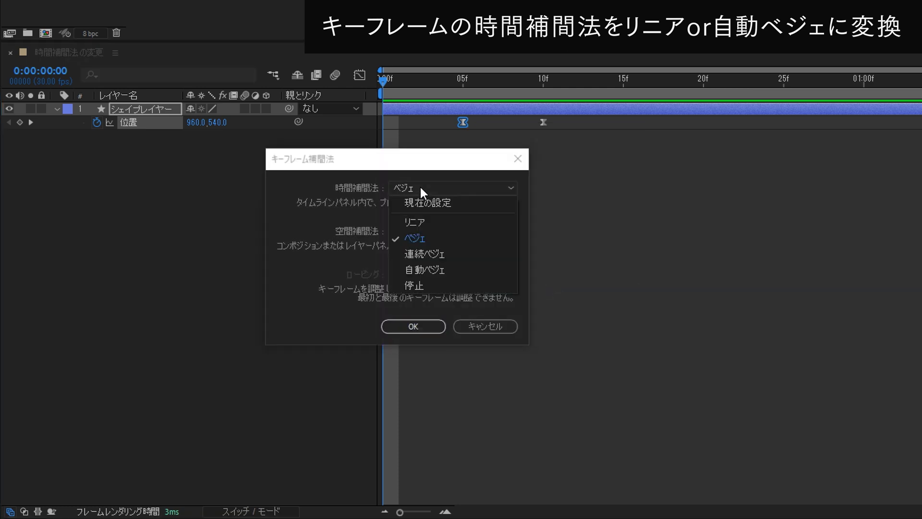
click(431, 225)
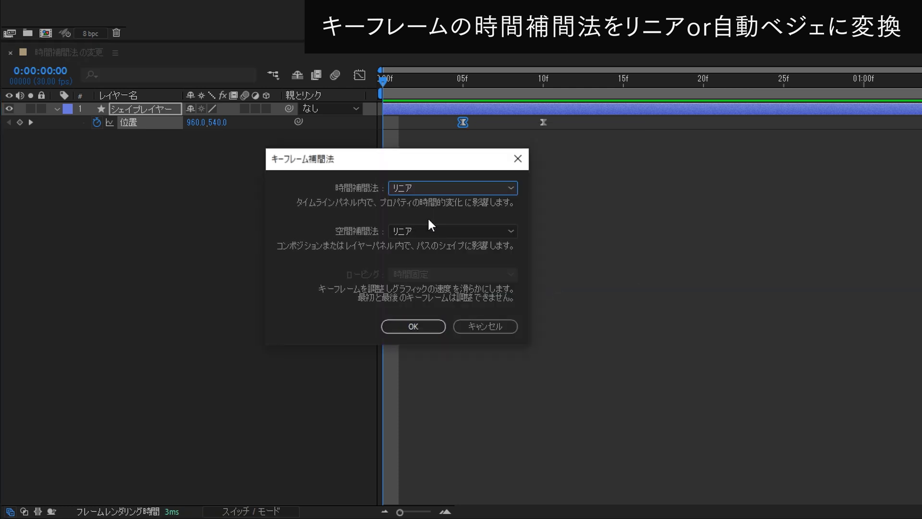
click(413, 328)
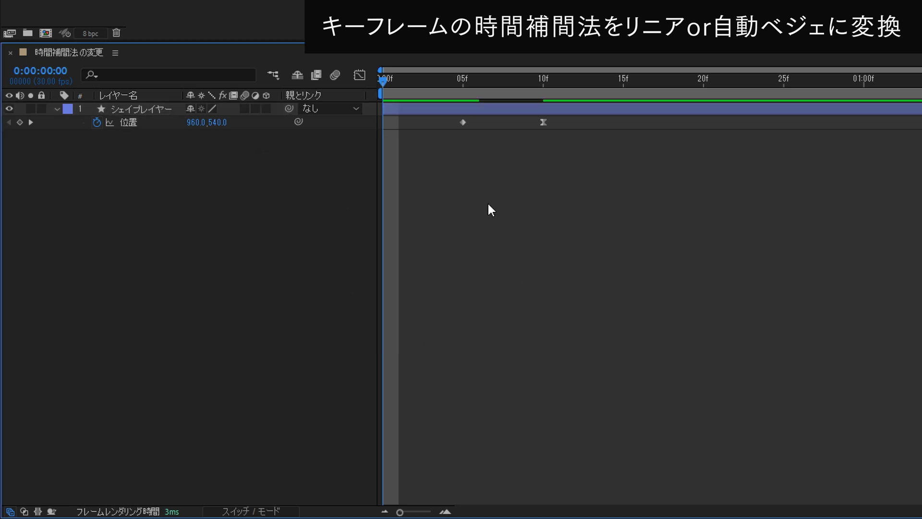
Step: Switch the 10f keyframe to linear interpolation directly from the timeline
drag(432, 127, 465, 147)
click(504, 233)
ctrl+click(544, 123)
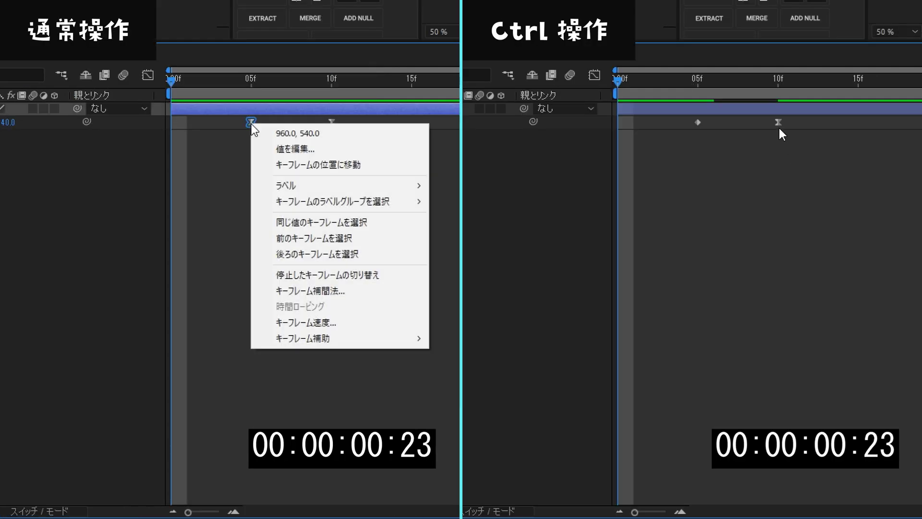
Step: Change the position keyframe's temporal interpolation from Bezier to linear and confirm
ctrl+click(779, 123)
click(337, 291)
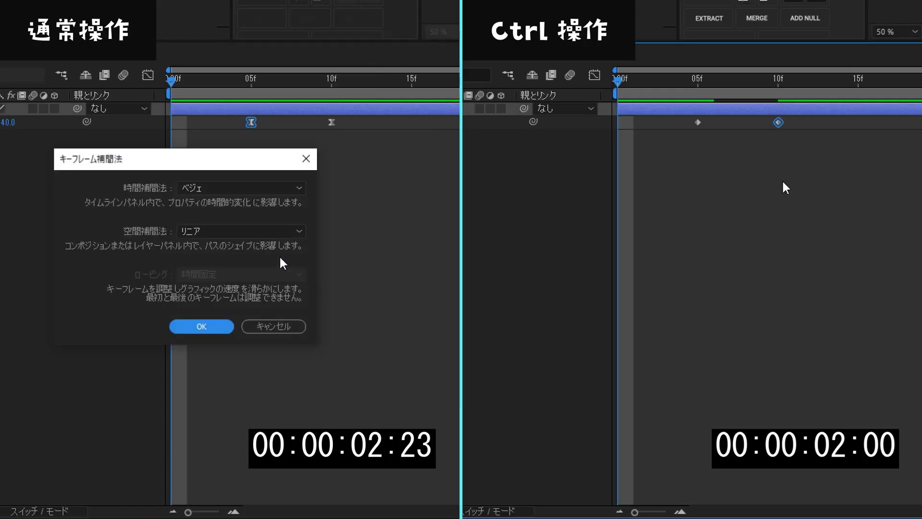
click(221, 188)
click(790, 189)
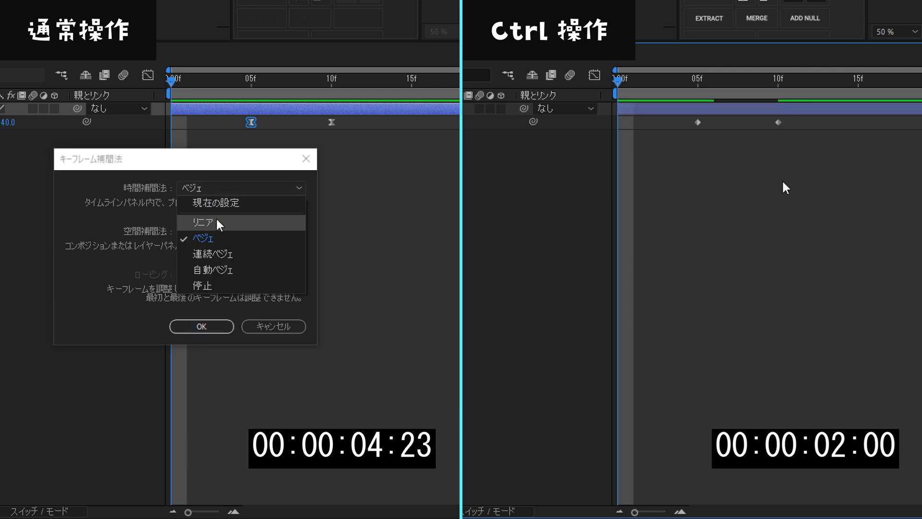
click(219, 220)
click(202, 327)
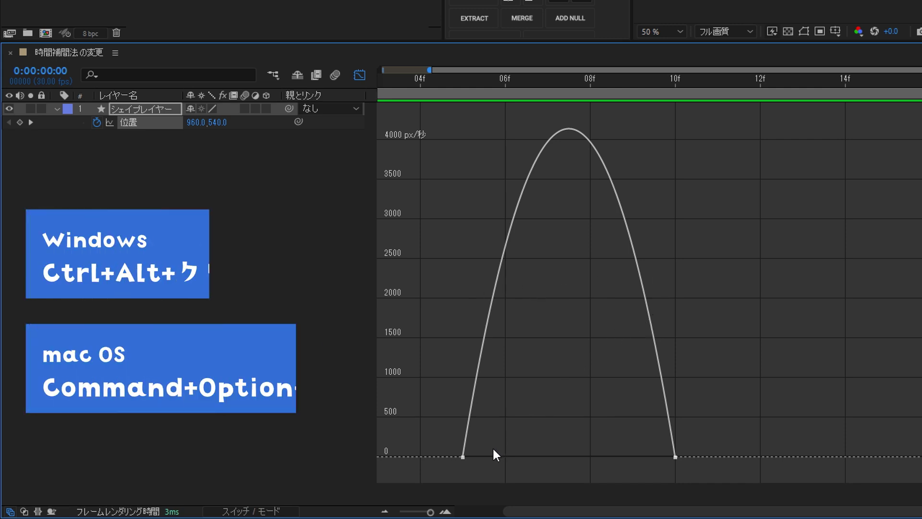
Step: Toggle both position keyframes to linear interpolation in the speed graph
mouse_move(463, 457)
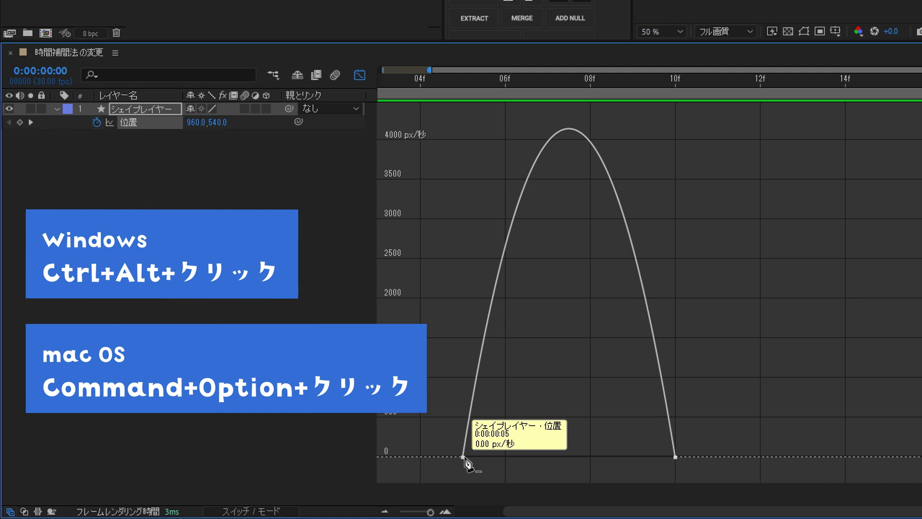
ctrl+alt+click(464, 457)
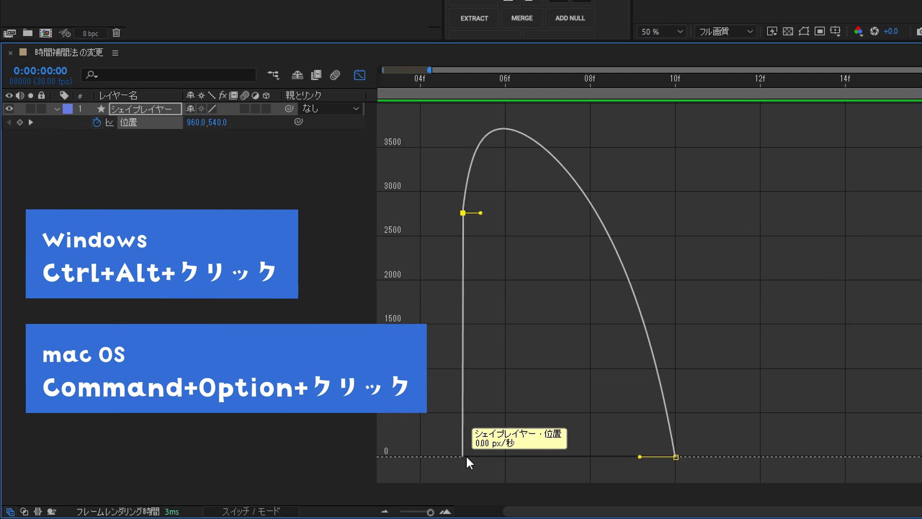
ctrl+alt+click(677, 457)
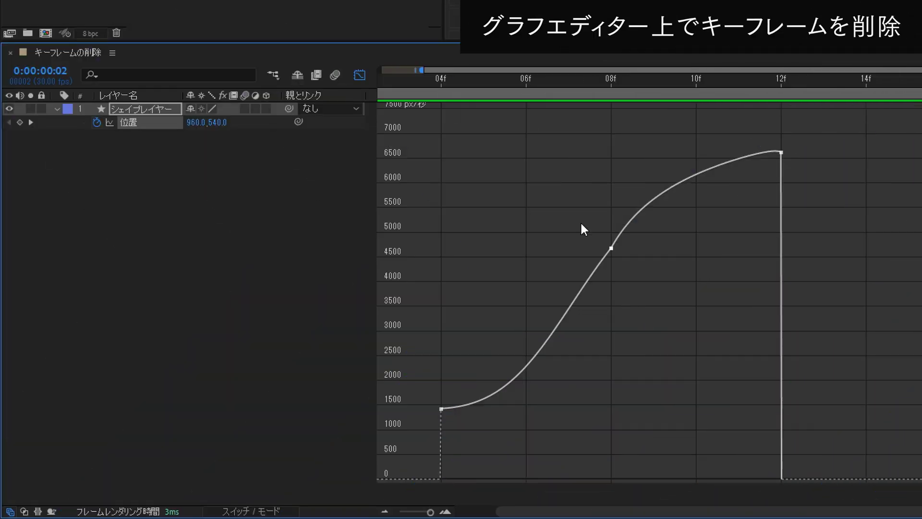
Step: Delete the 08f keyframe, undo, then remove it again directly in the speed graph
drag(591, 223, 635, 272)
key(Delete)
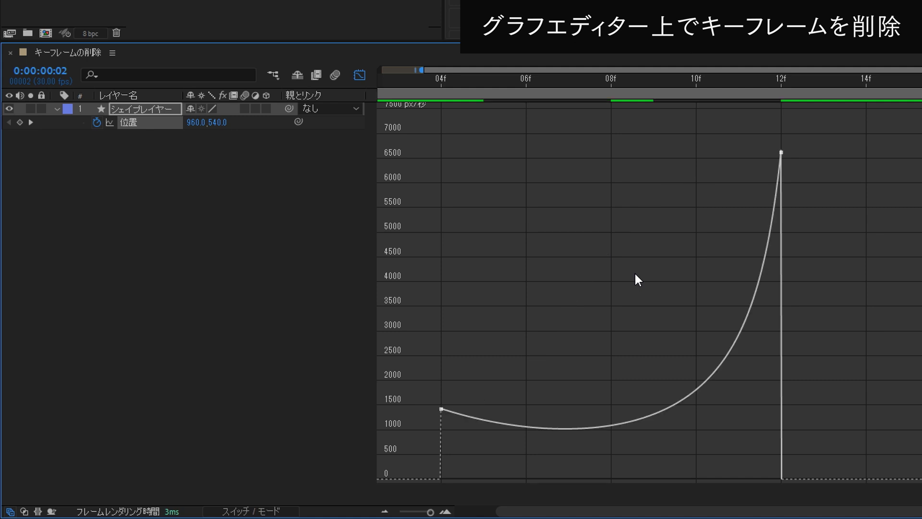
key(ctrl+z)
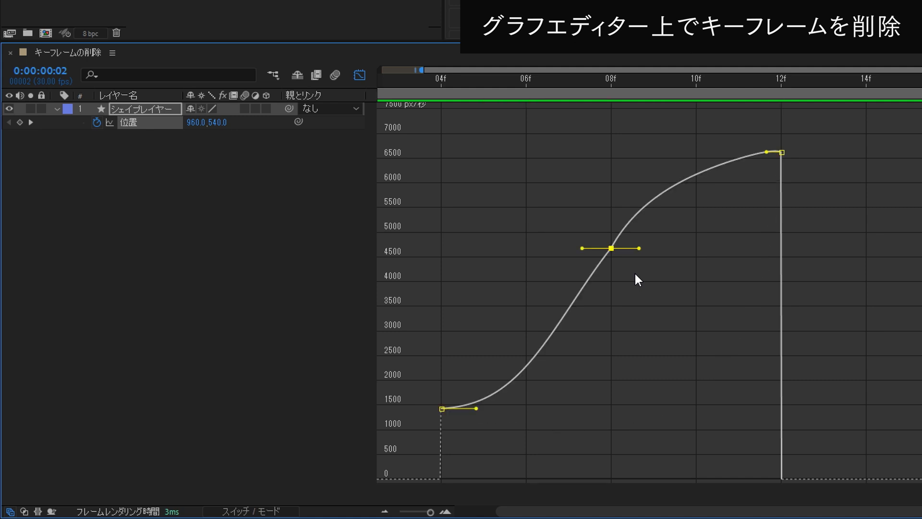
click(581, 221)
ctrl+click(611, 248)
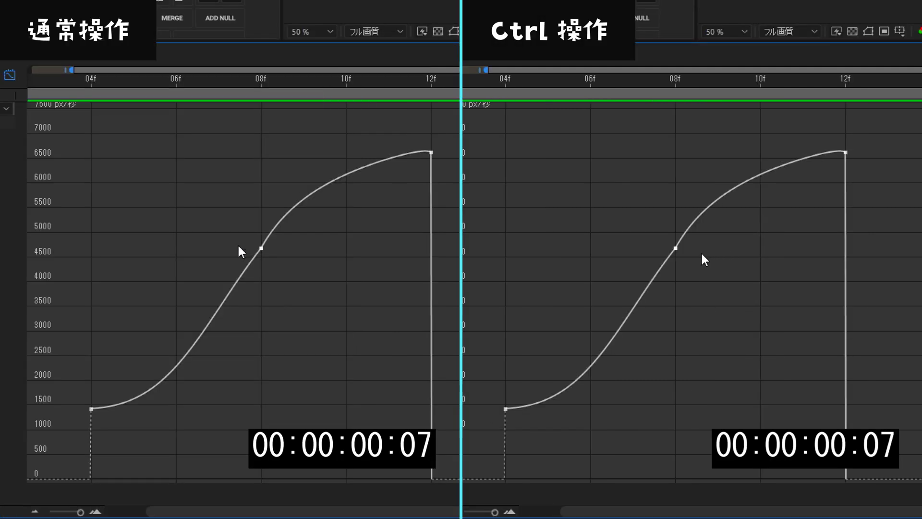
Step: Delete the selected 08f middle position keyframe
key(Delete)
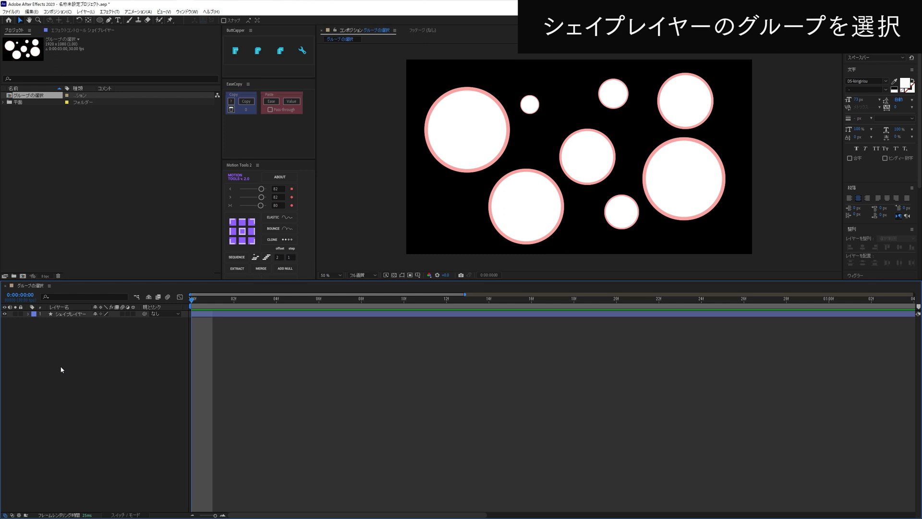
Step: Expand the shape layer's Contents and select ellipse groups such as 楕円形 5 in the timeline
click(44, 314)
click(28, 313)
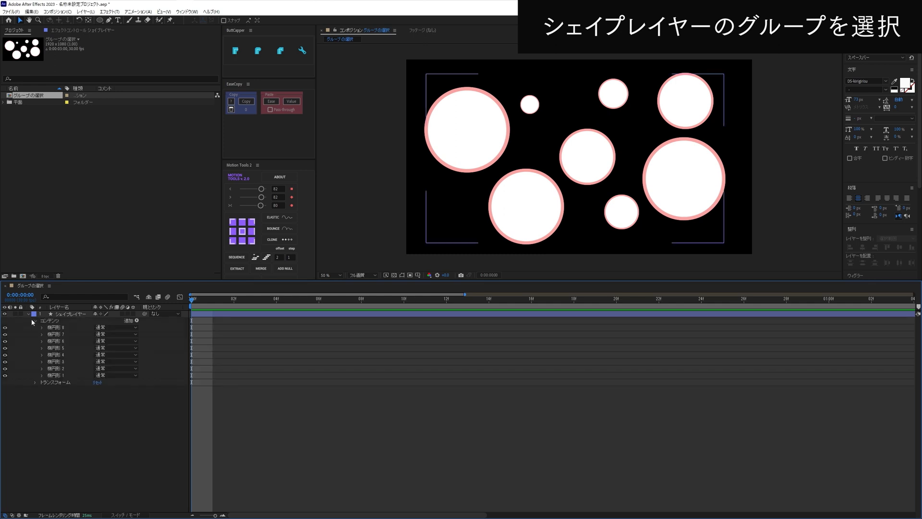
click(58, 347)
click(61, 361)
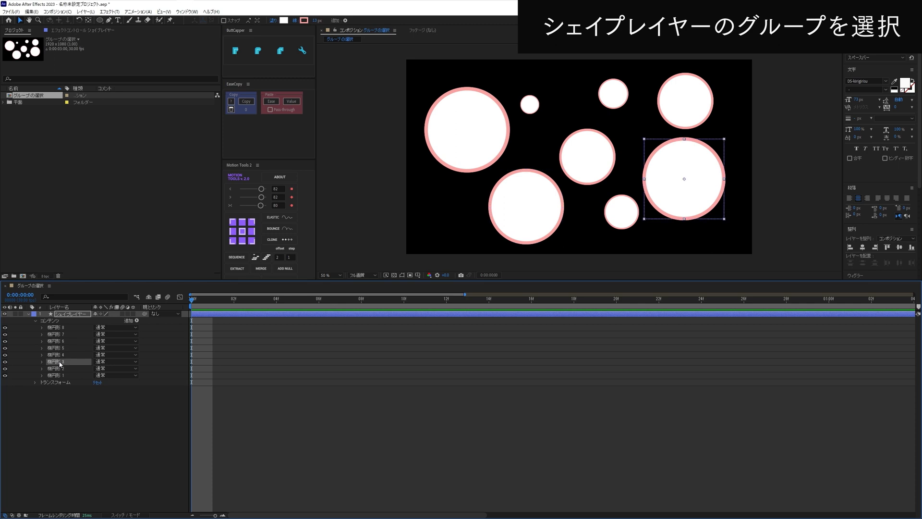
click(79, 416)
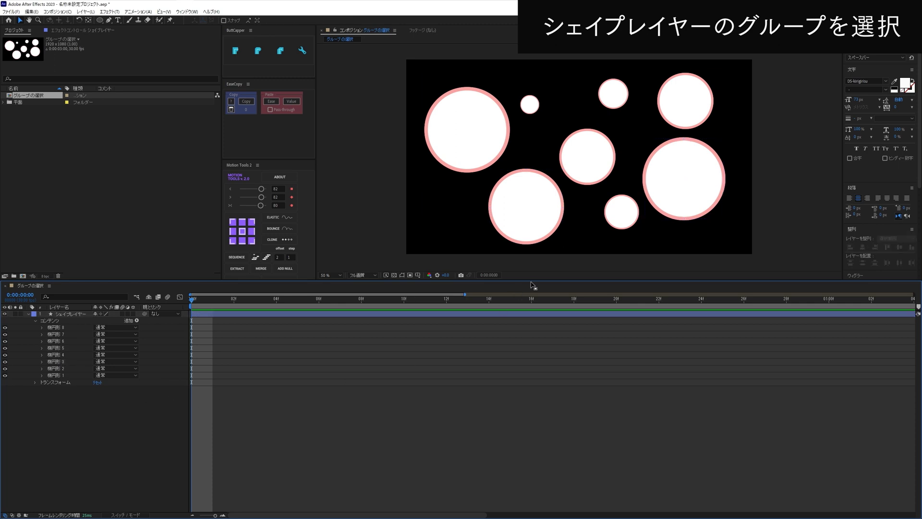
click(624, 227)
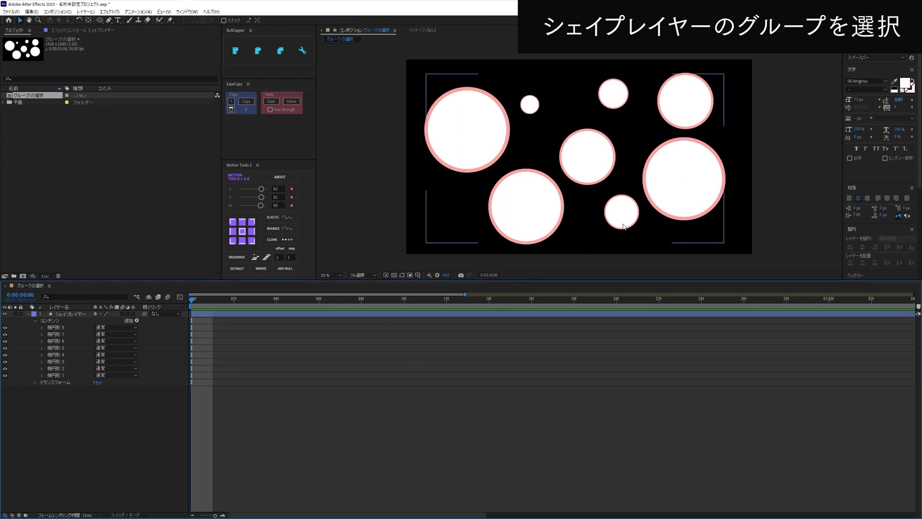
Step: Select individual circle groups in the Composition panel, nudging 楕円形 1 slightly right
click(592, 166)
click(593, 165)
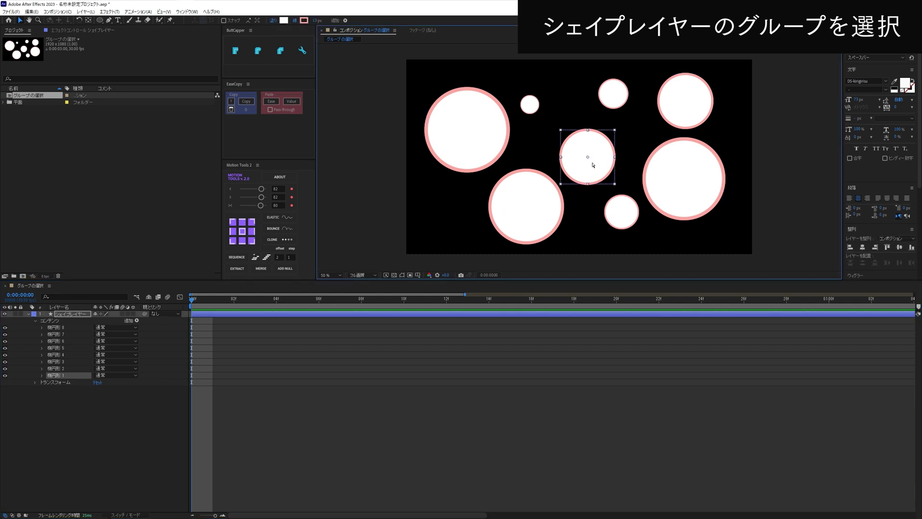
mouse_move(597, 174)
mouse_down()
mouse_move(582, 186)
mouse_move(598, 167)
mouse_up()
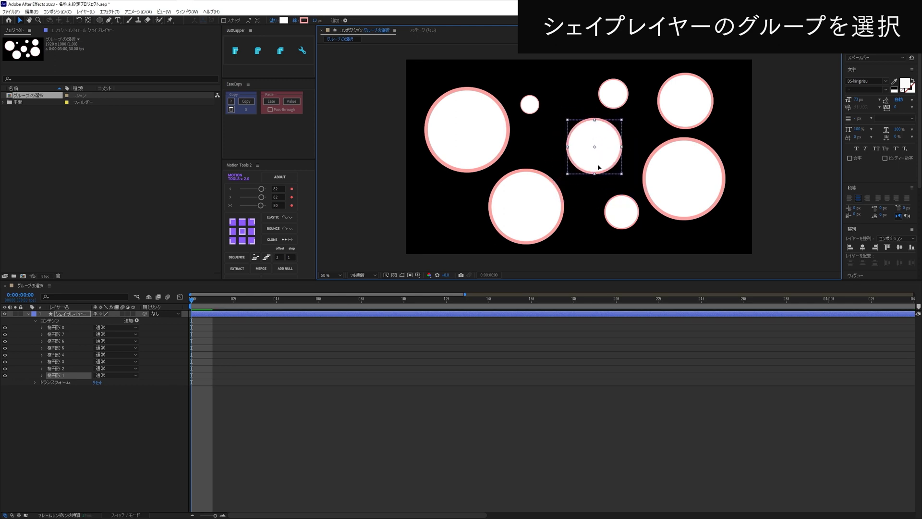
click(473, 131)
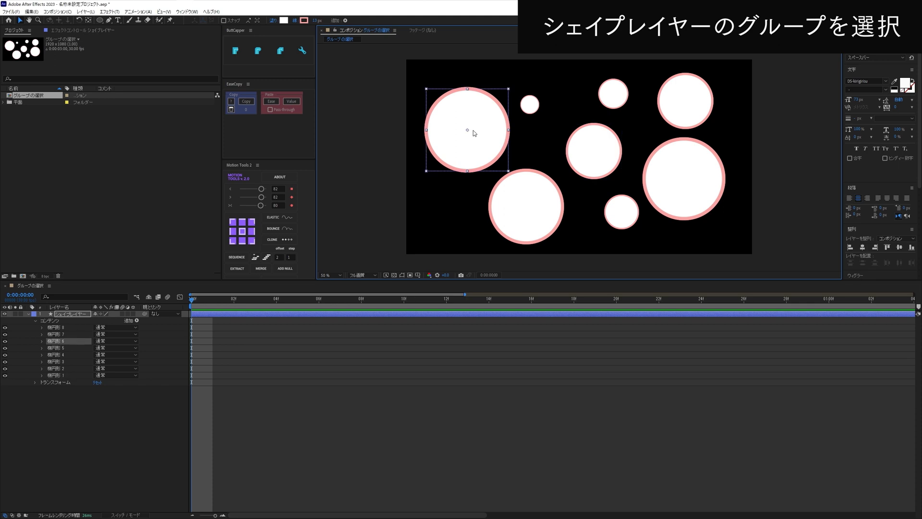
click(519, 197)
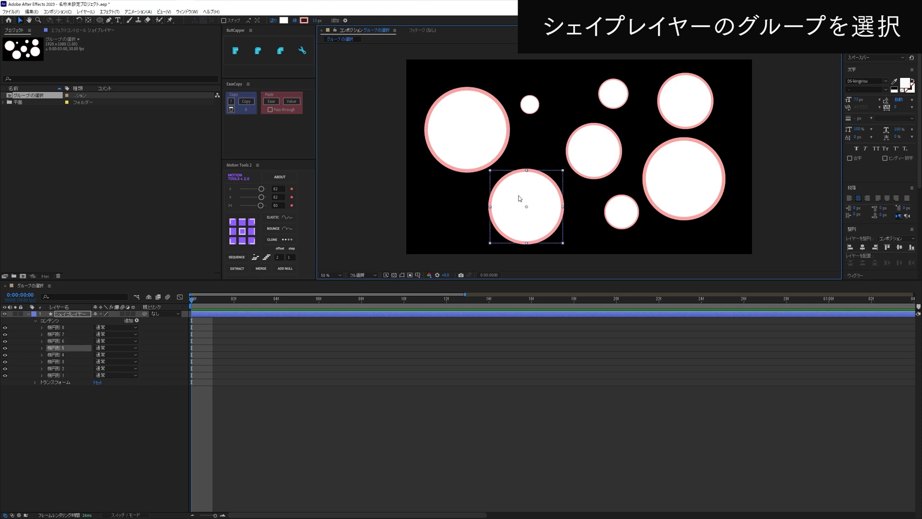
click(666, 110)
click(771, 140)
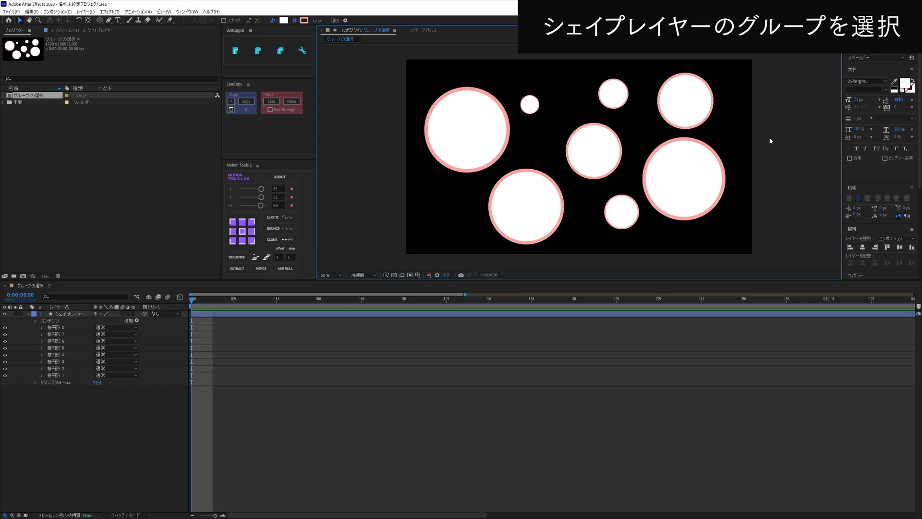
click(694, 163)
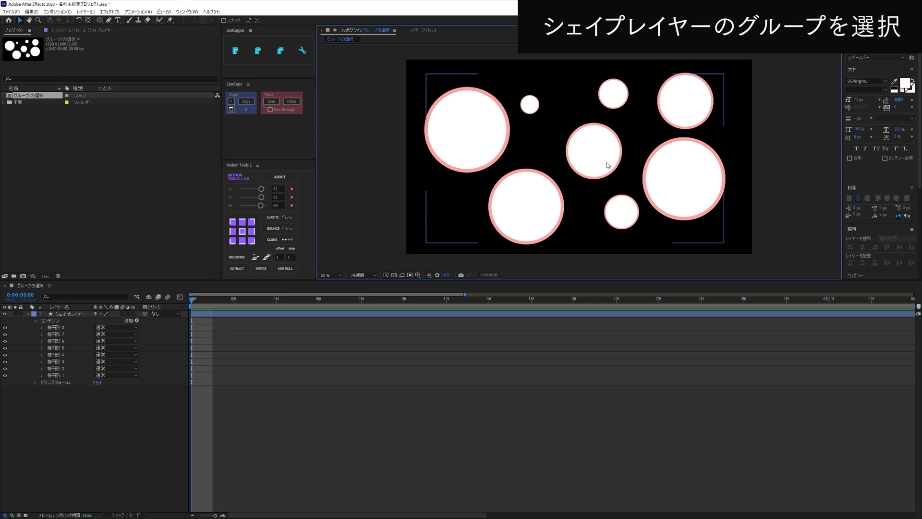
click(589, 227)
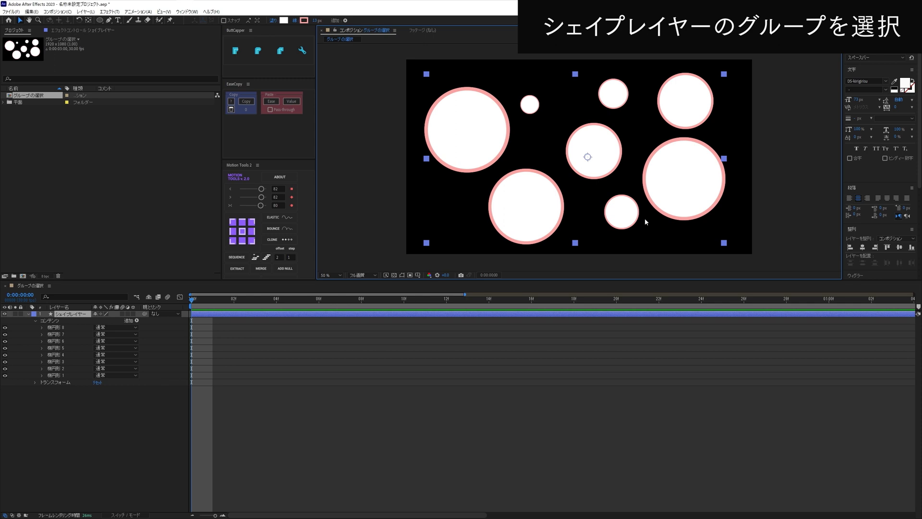
double_click(664, 185)
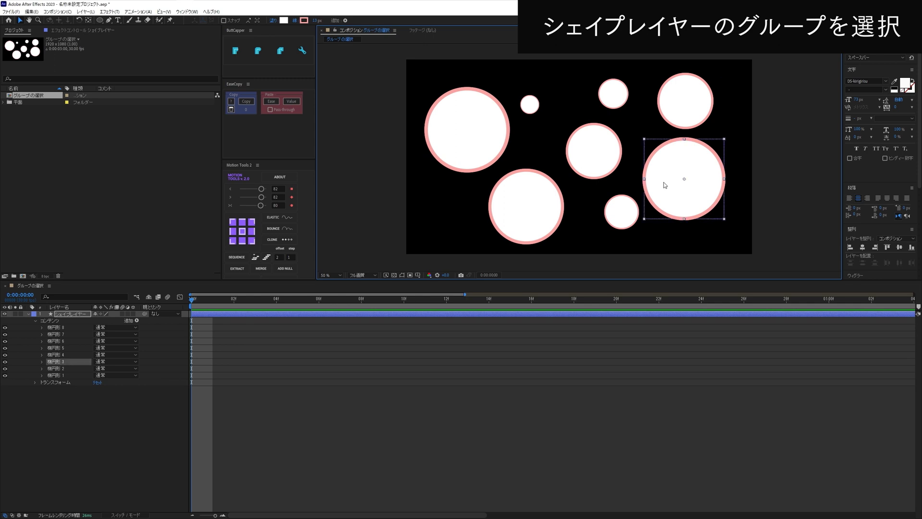
double_click(584, 166)
double_click(495, 140)
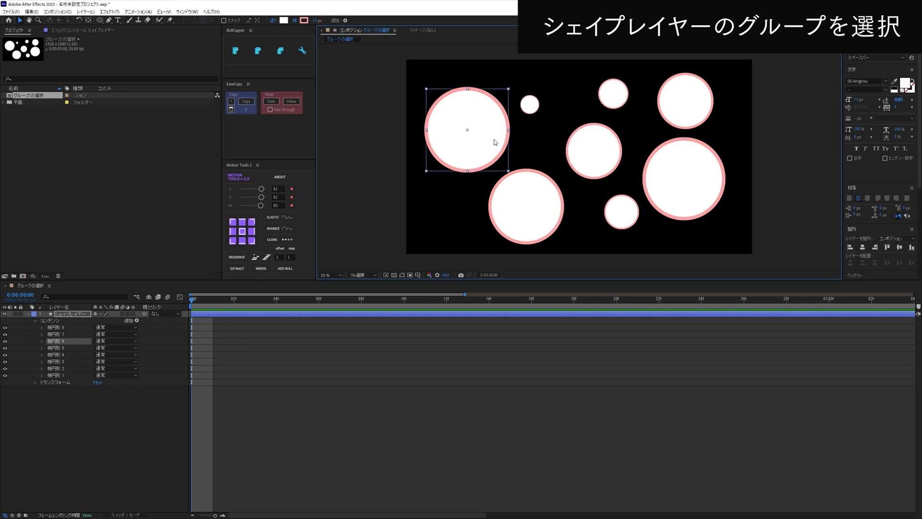
double_click(528, 193)
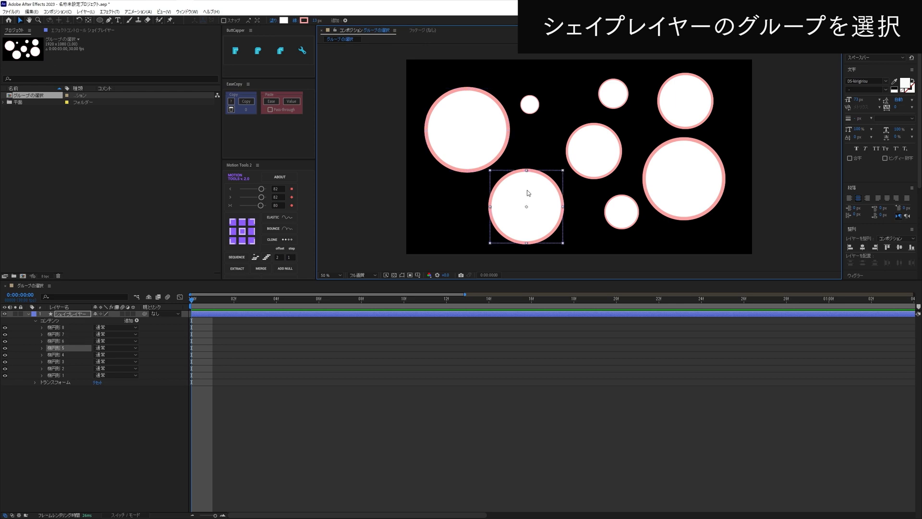
double_click(612, 106)
click(602, 346)
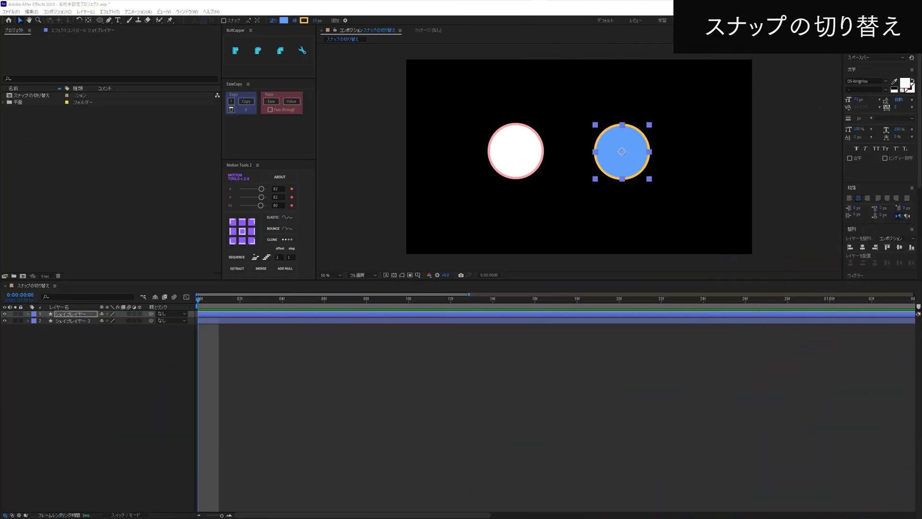
Step: Turn on snapping and drag the blue circle to snap onto the white circle at several positions
click(122, 403)
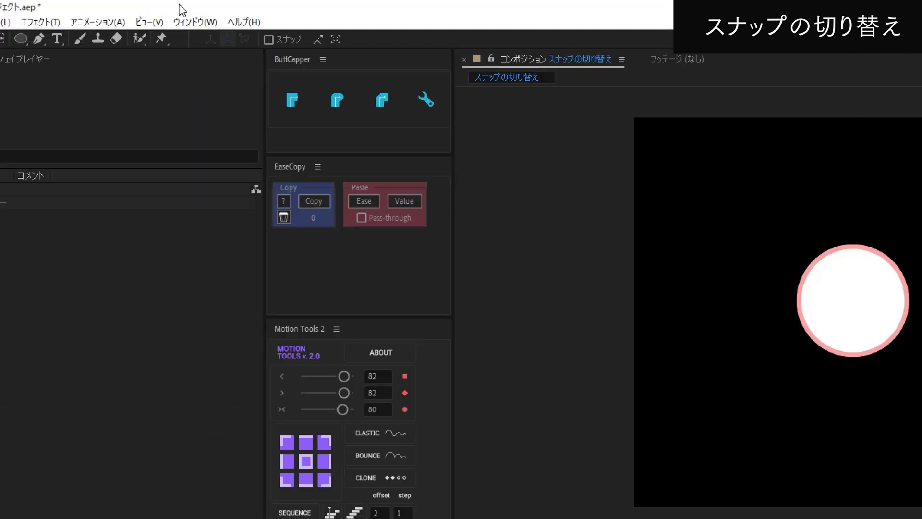
click(267, 40)
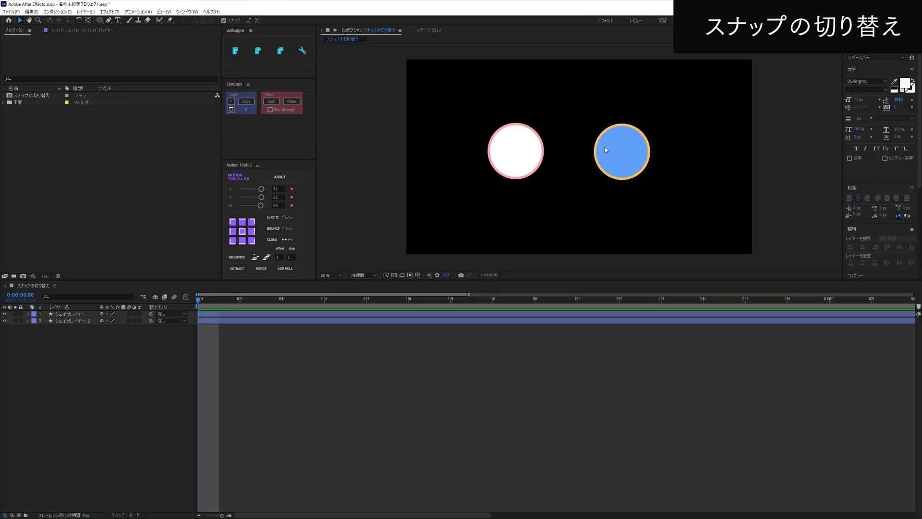
drag(634, 158, 528, 156)
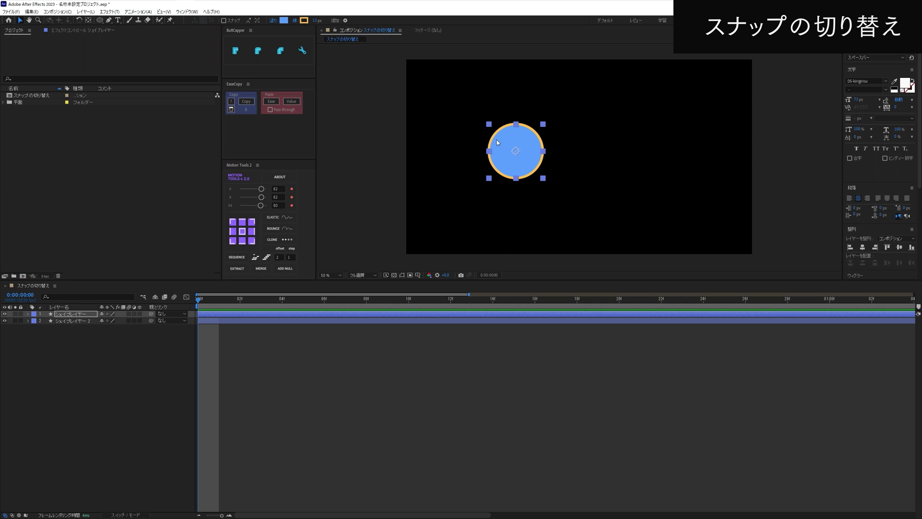
drag(497, 142, 611, 143)
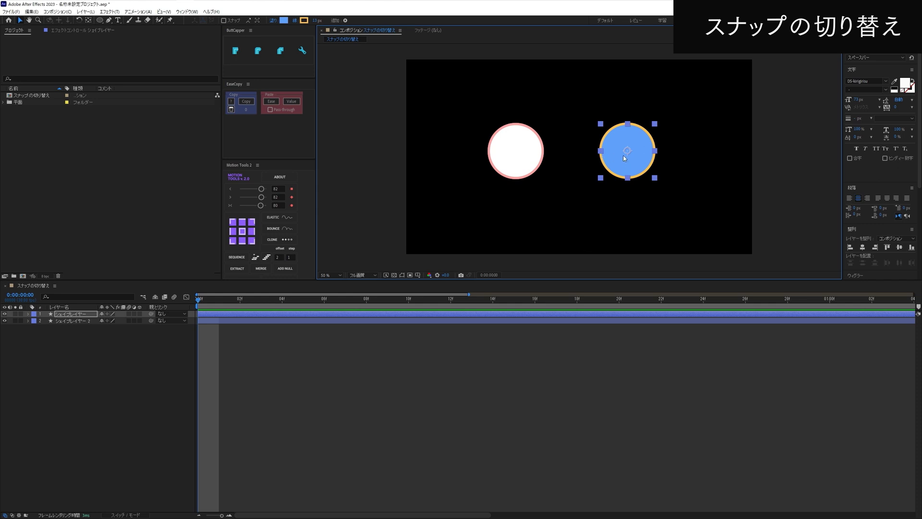
mouse_move(623, 155)
mouse_down()
mouse_move(512, 156)
mouse_move(537, 136)
mouse_move(519, 163)
mouse_move(621, 156)
mouse_up()
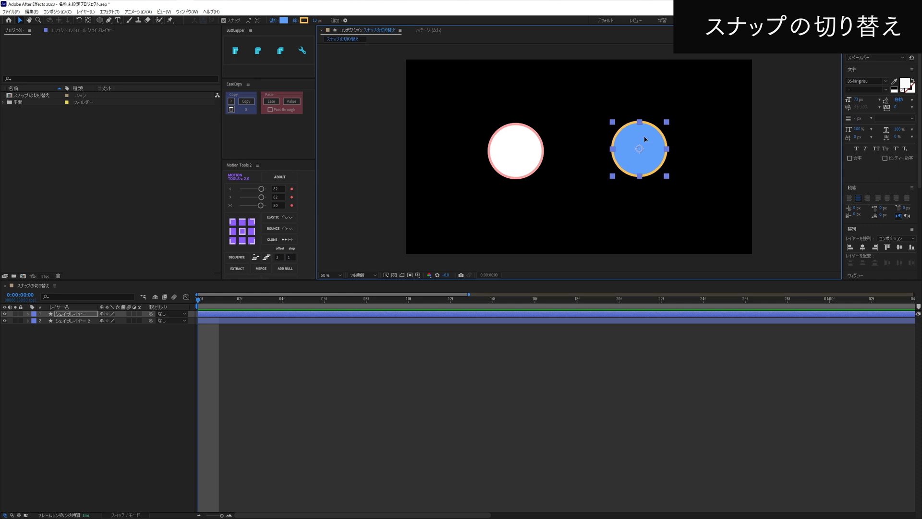
mouse_move(646, 139)
mouse_down()
mouse_move(547, 166)
mouse_move(551, 119)
mouse_move(576, 116)
mouse_move(564, 139)
mouse_move(536, 119)
mouse_up()
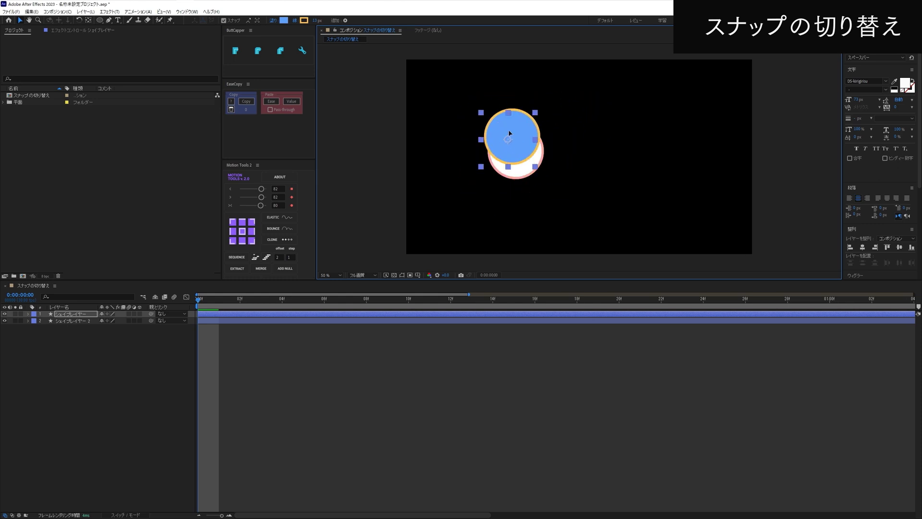
drag(549, 141, 580, 132)
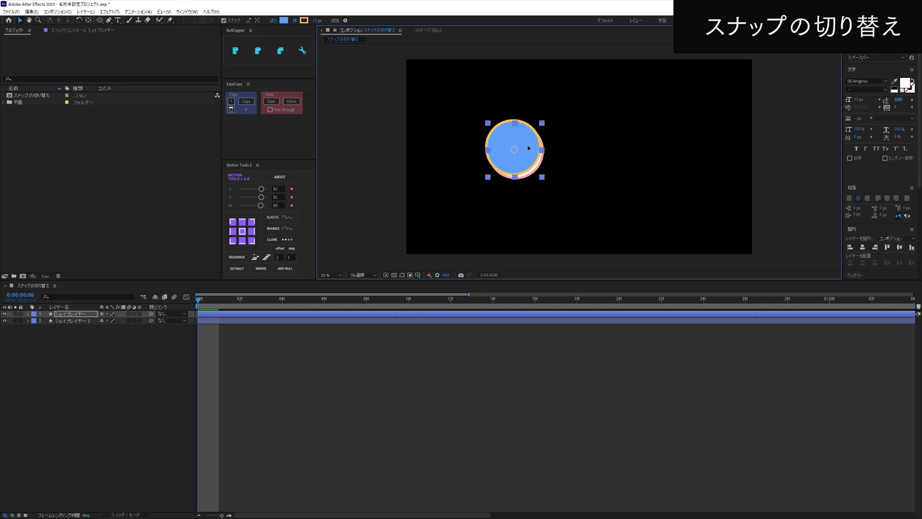
drag(580, 132, 629, 141)
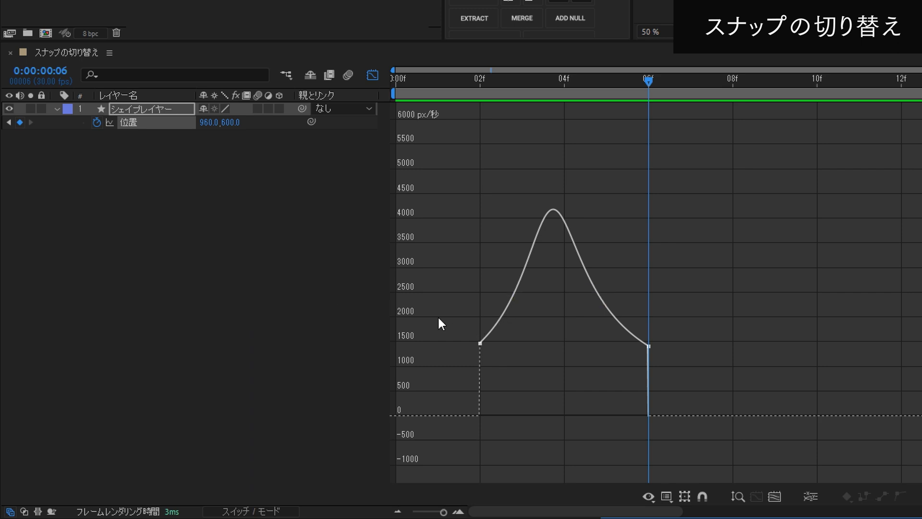
Step: Drag the first Position keyframe's influence handle in the speed graph for a taller, sharper speed peak
click(448, 306)
drag(448, 308, 524, 384)
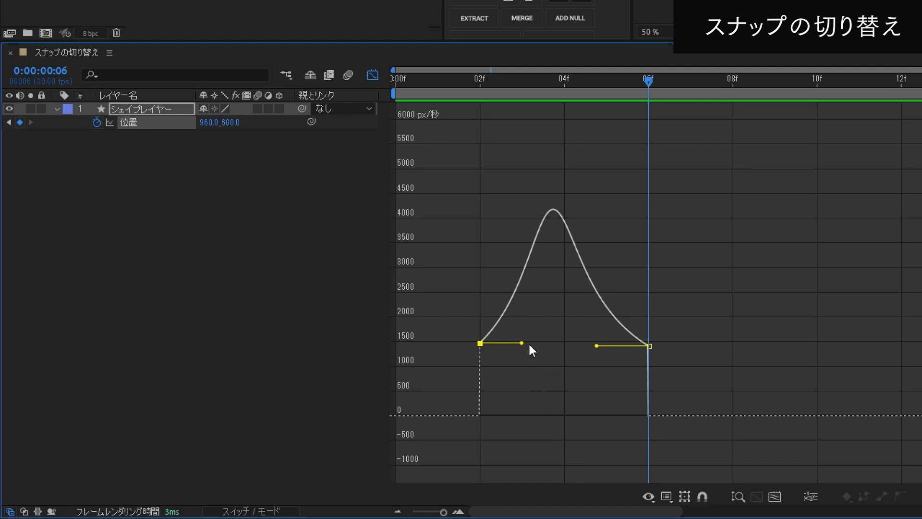
mouse_move(529, 342)
mouse_down()
mouse_move(537, 278)
mouse_move(531, 348)
mouse_move(526, 338)
mouse_move(529, 426)
mouse_move(529, 350)
mouse_up()
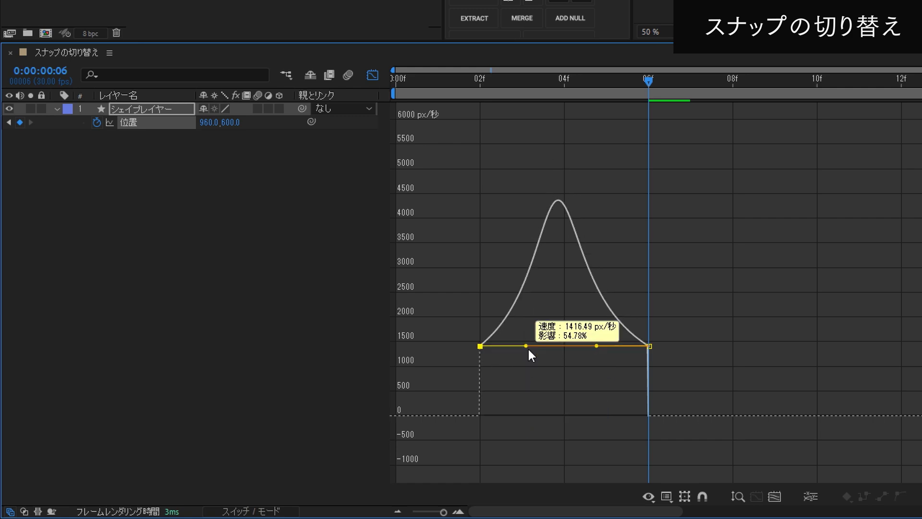
click(554, 400)
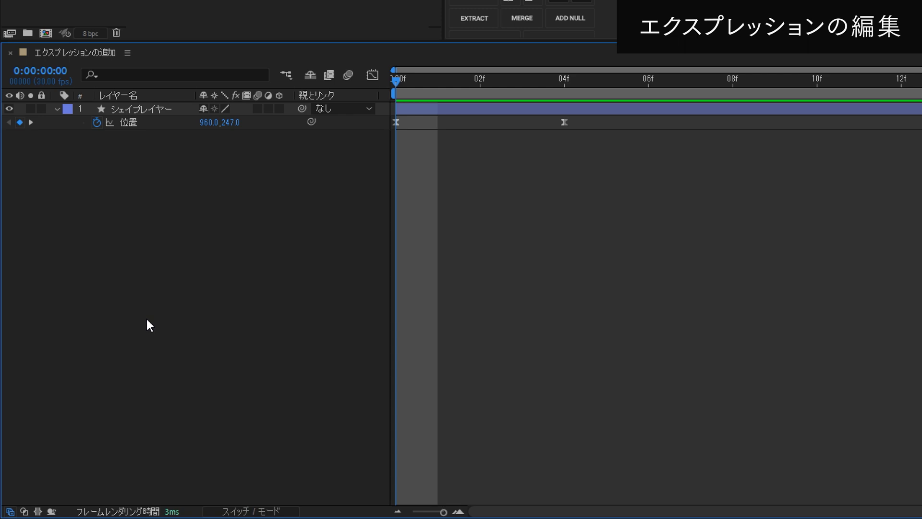
Step: Alt-click the Position stopwatch to add an expression, open Edit Expression, then view the Animation menu
alt+click(97, 121)
right_click(130, 124)
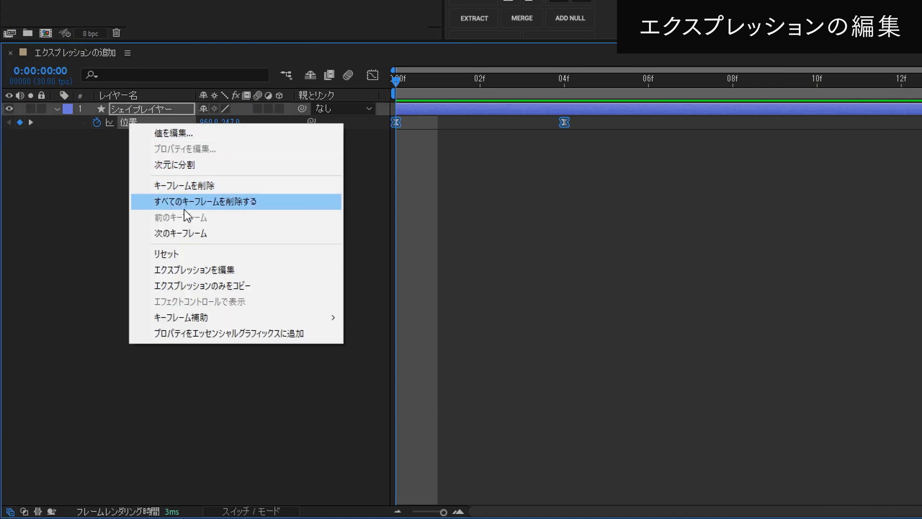
click(200, 269)
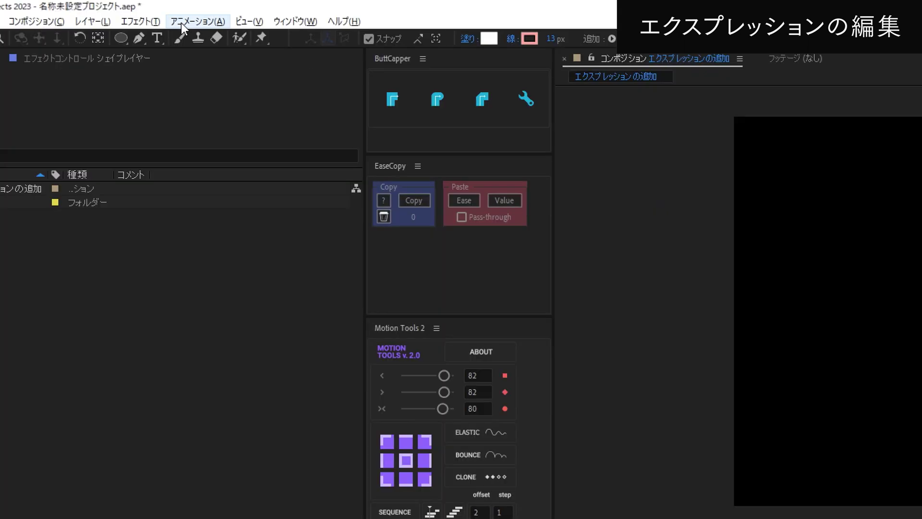
click(180, 22)
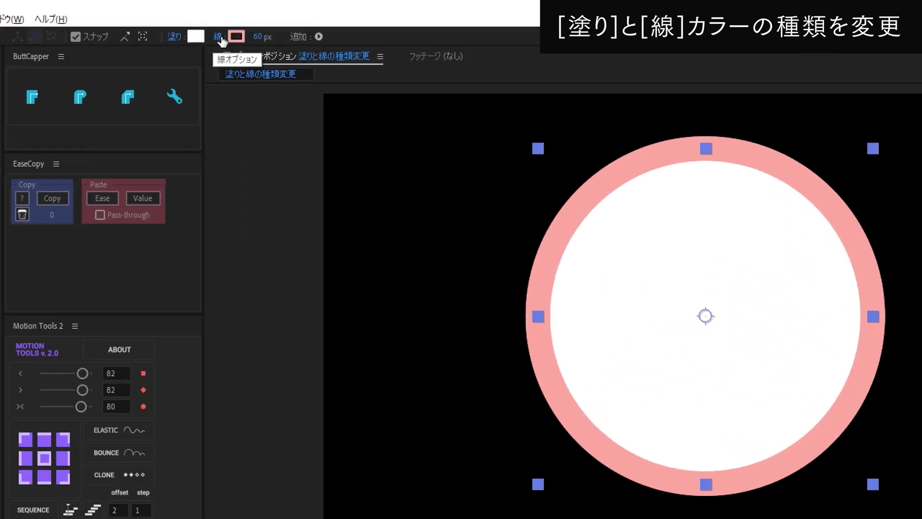
click(175, 37)
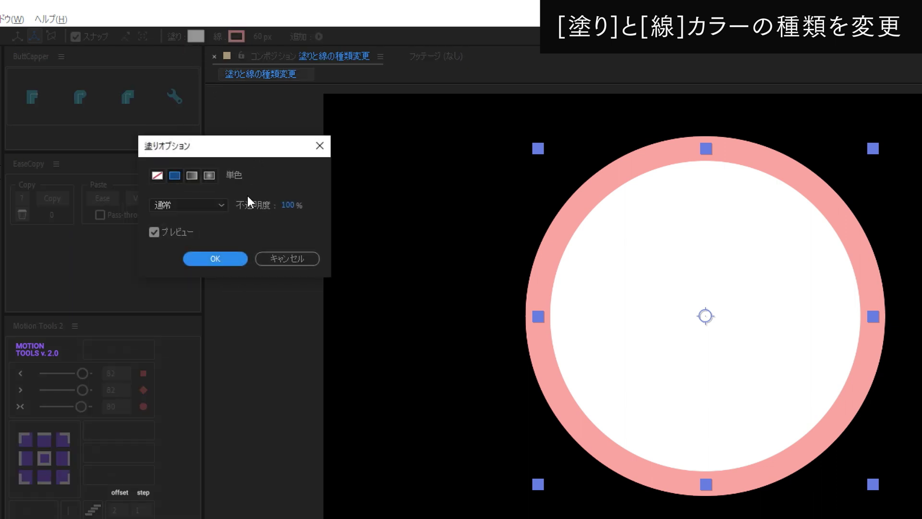
click(157, 176)
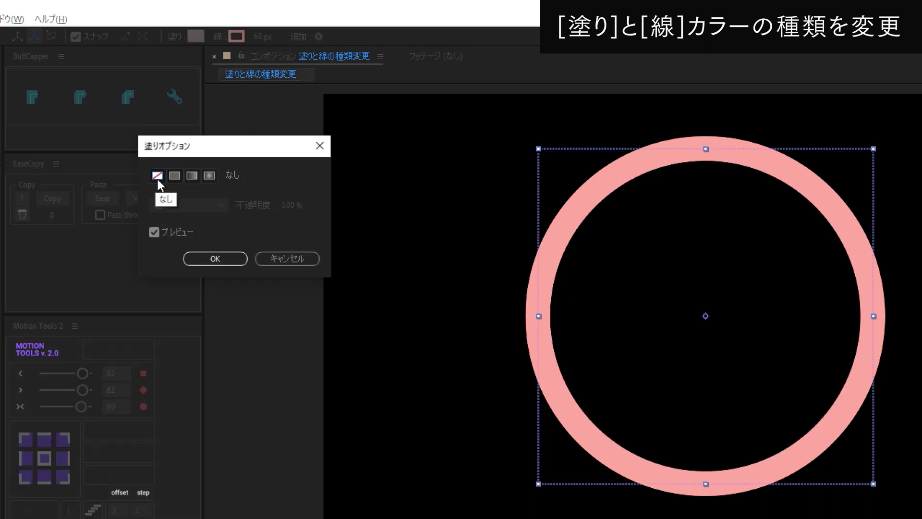
click(192, 176)
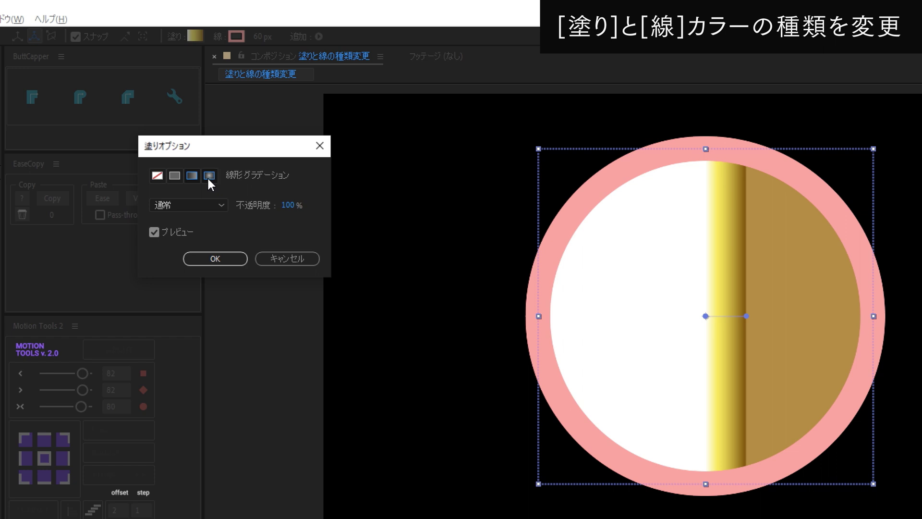
click(209, 180)
click(175, 175)
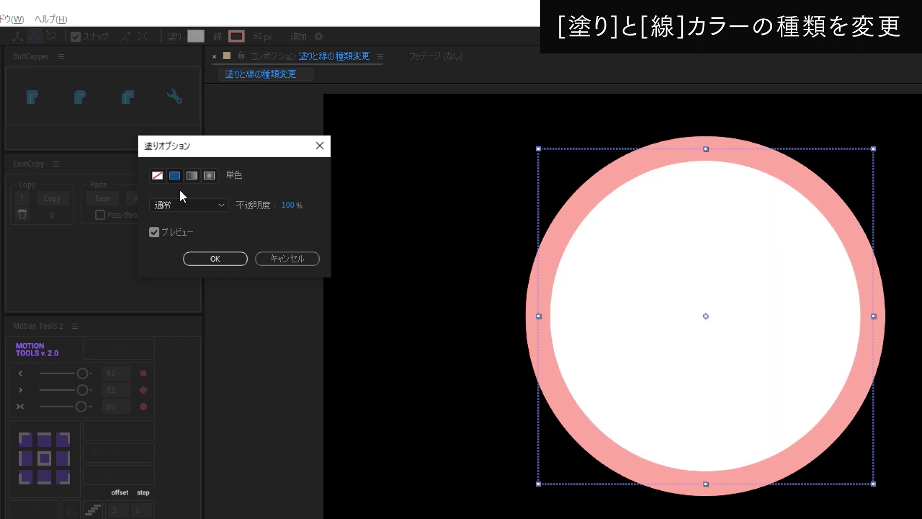
click(215, 260)
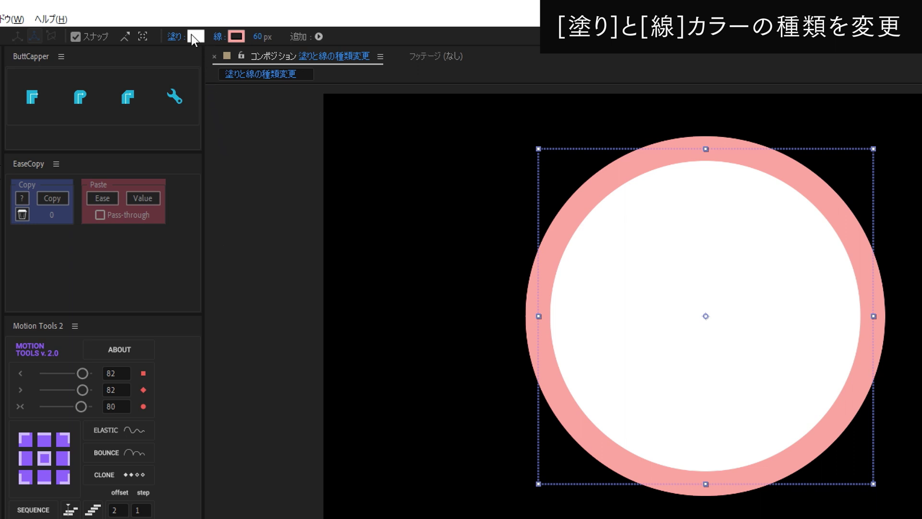
alt+click(192, 35)
alt+click(191, 34)
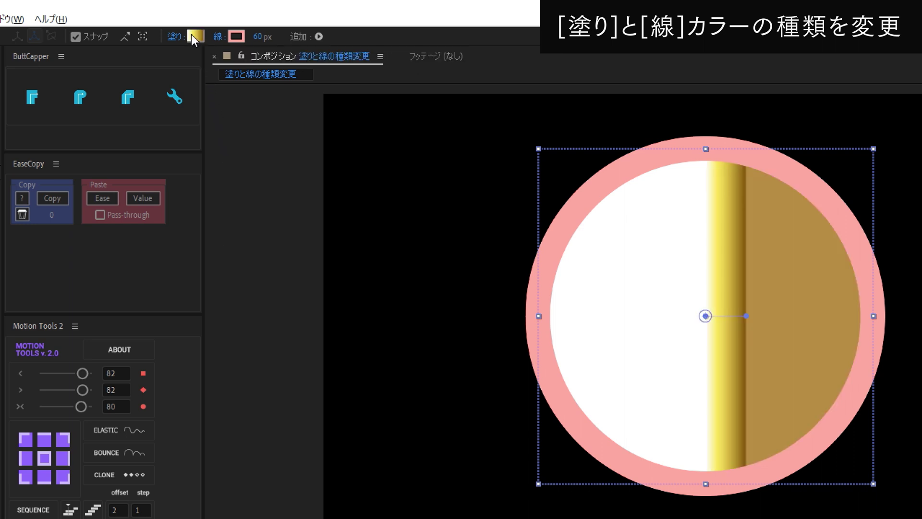
alt+click(191, 35)
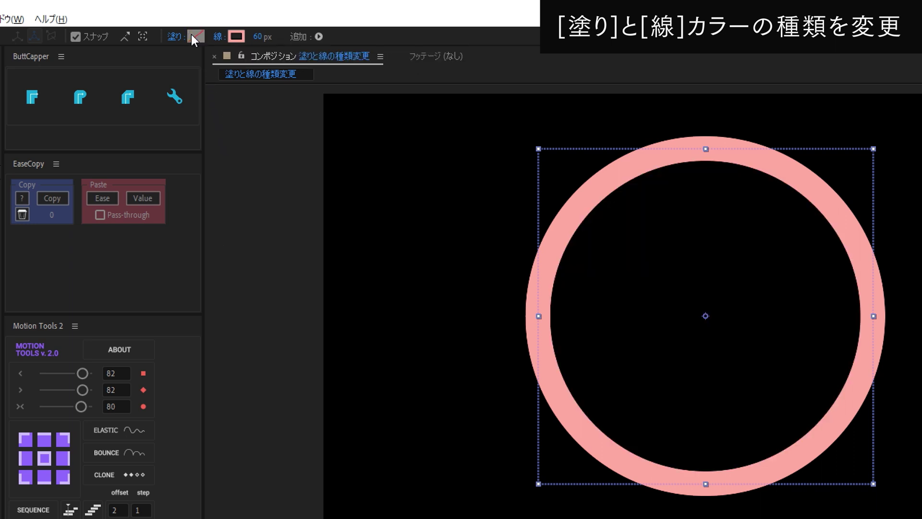
alt+click(191, 35)
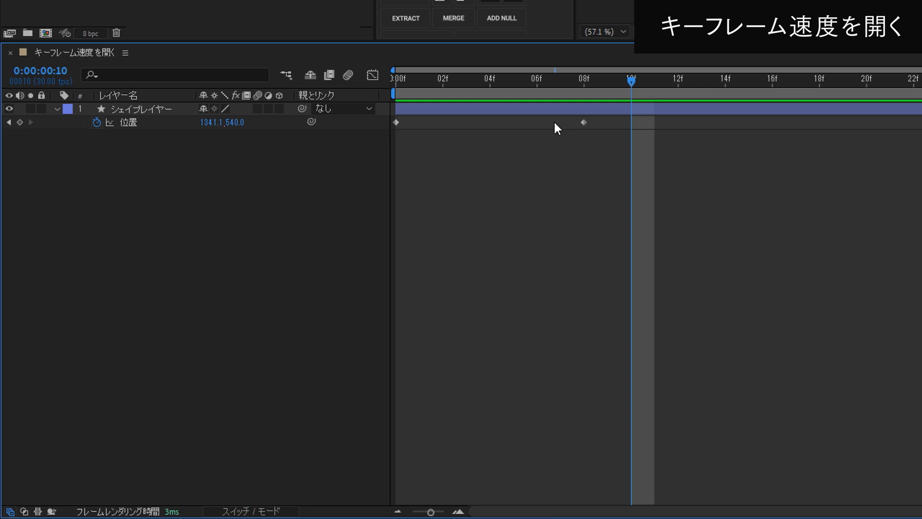
Step: Open Keyframe Velocity for the 08f Position keyframe from its context menu, then cancel it
drag(555, 123, 590, 147)
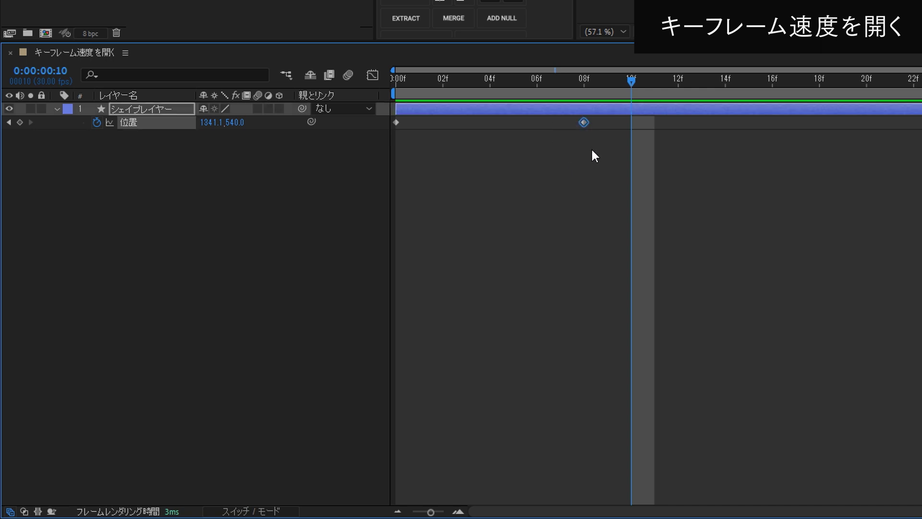
right_click(584, 122)
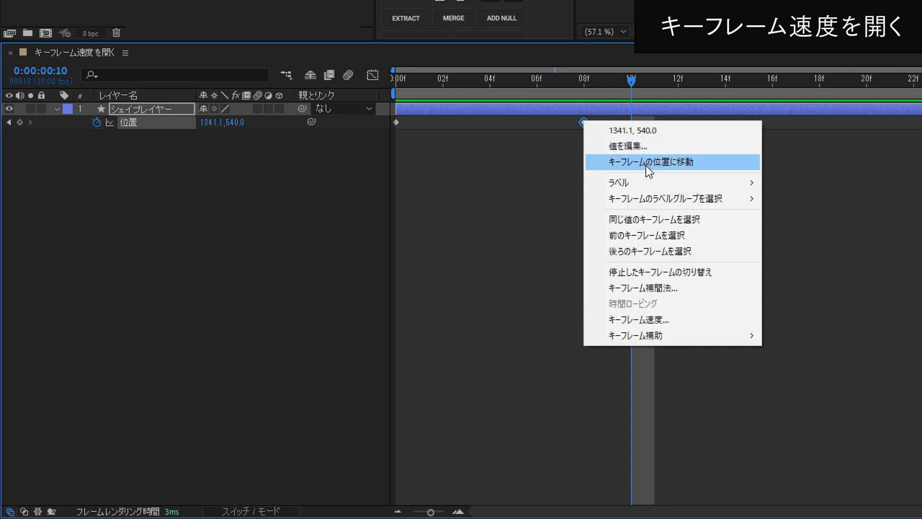
click(647, 324)
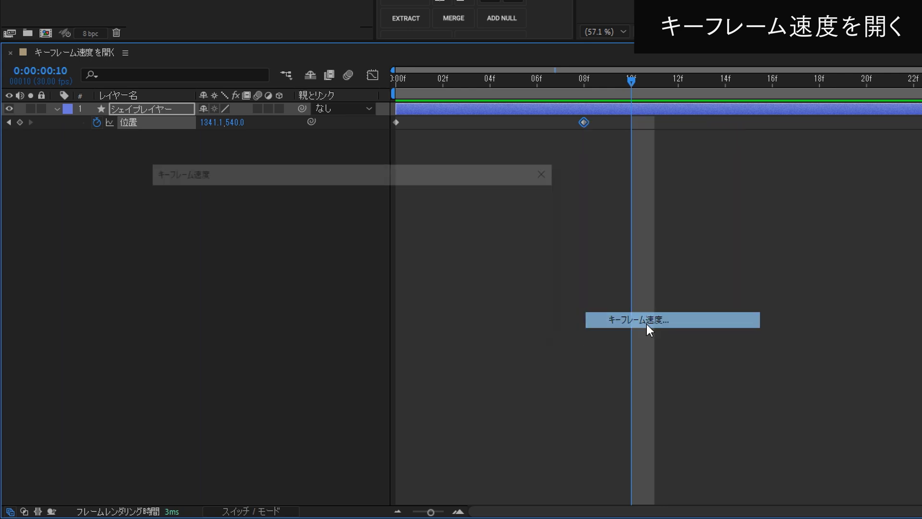
click(527, 327)
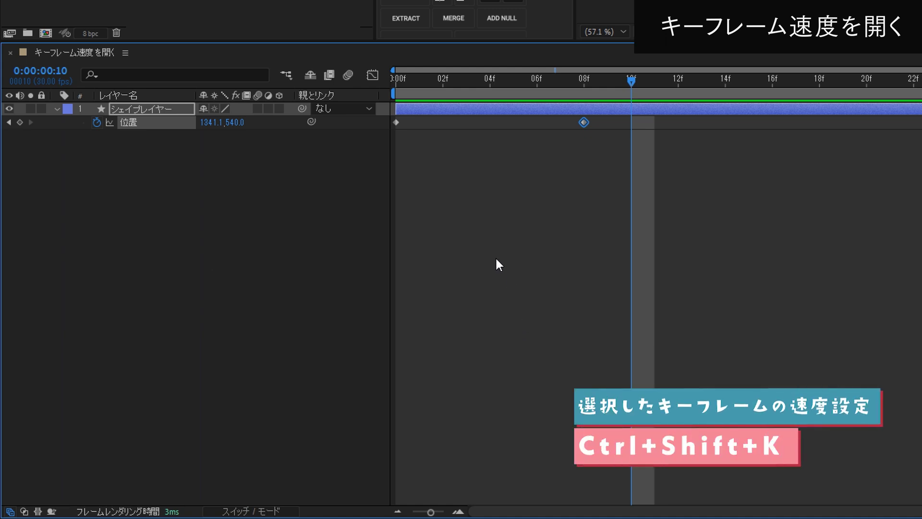
Step: Bring up the 08f keyframe's velocity settings again using Ctrl+Shift+K
key(ctrl+shift+k)
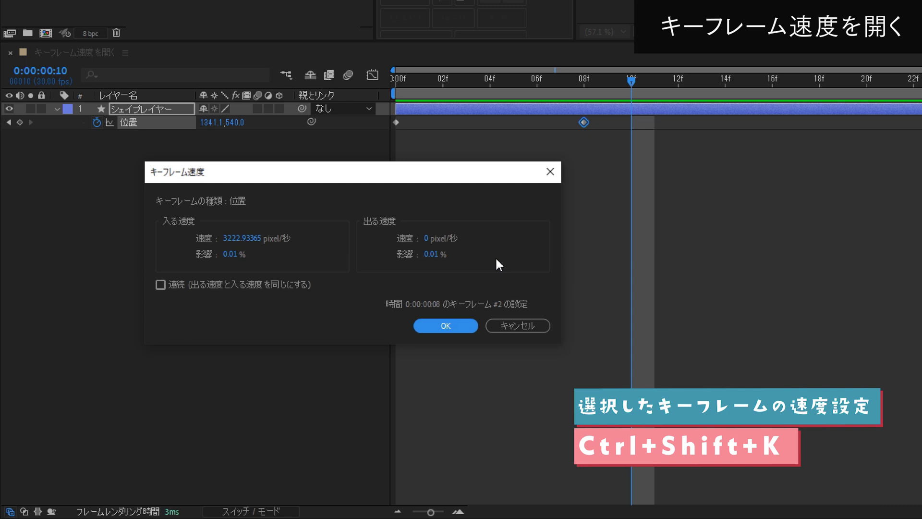
click(523, 323)
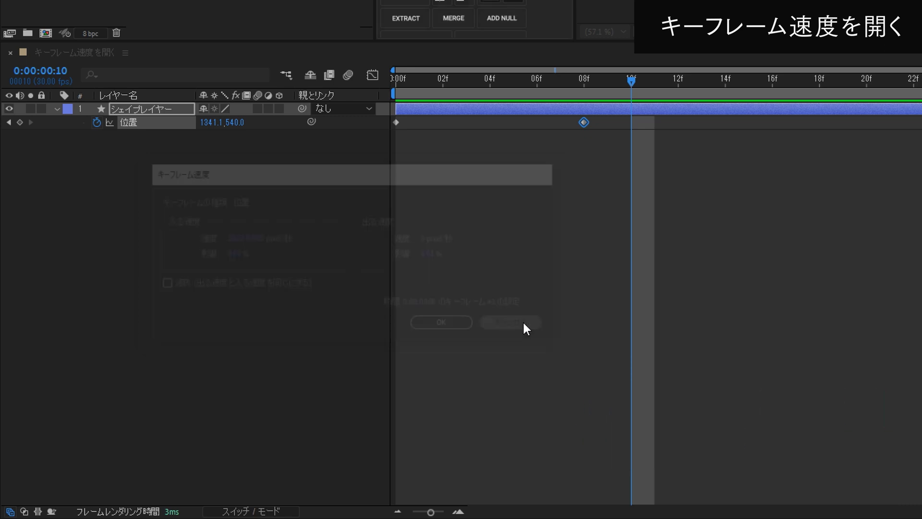
click(534, 270)
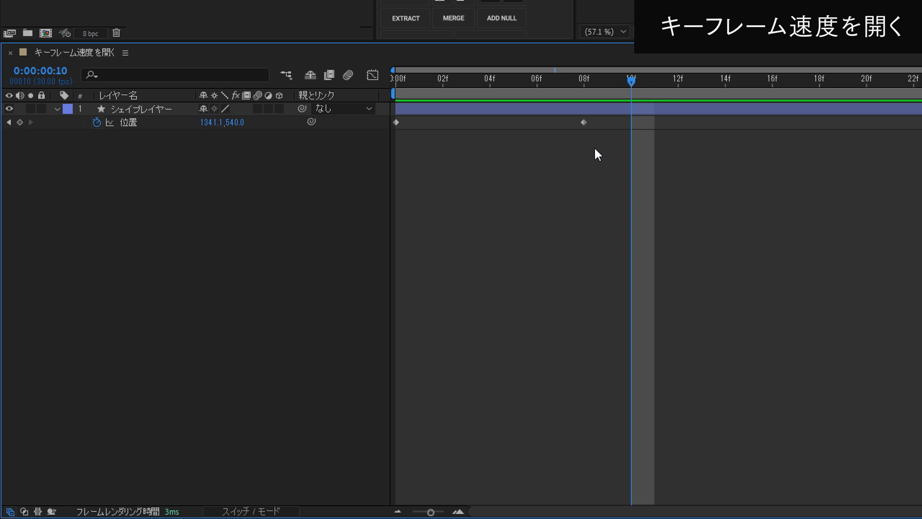
click(584, 123)
key(ctrl+shift+k)
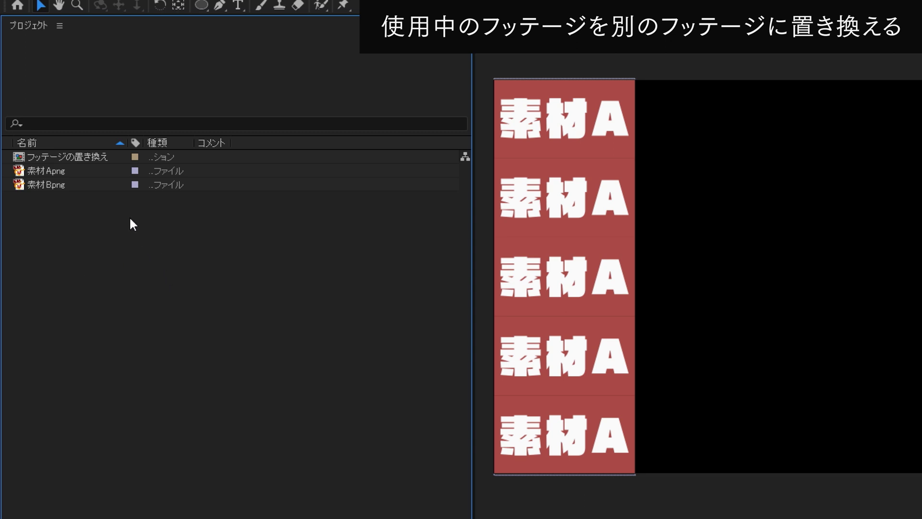
Step: Alt-drag 素材B.png onto 素材A.png in the Project panel, checking both items' usage counts
click(78, 173)
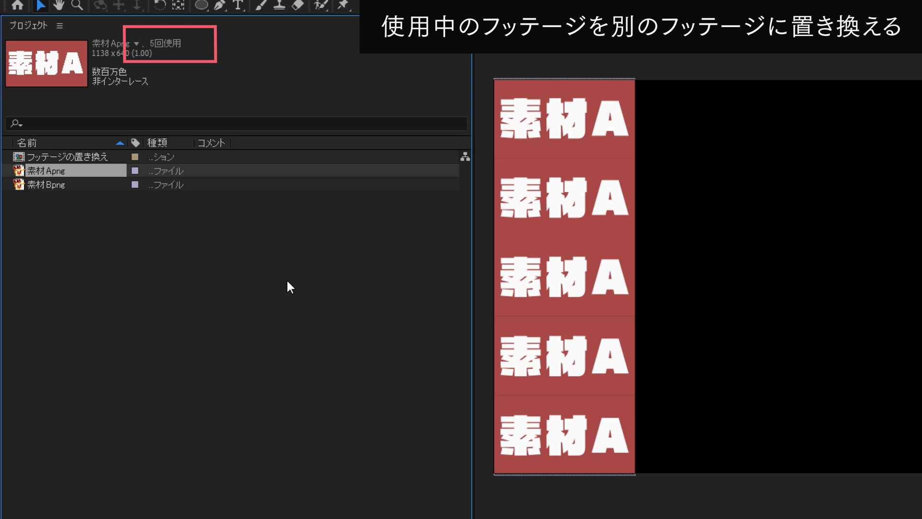
click(42, 183)
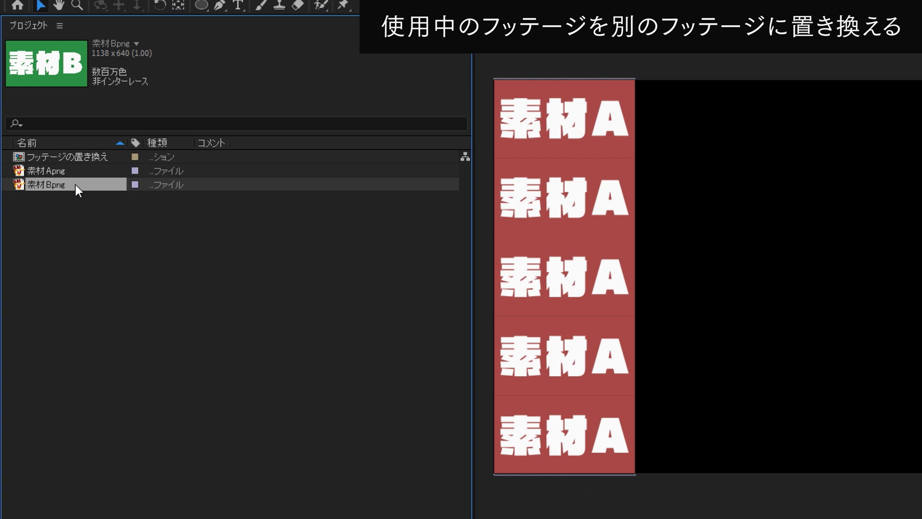
drag(74, 183, 62, 173)
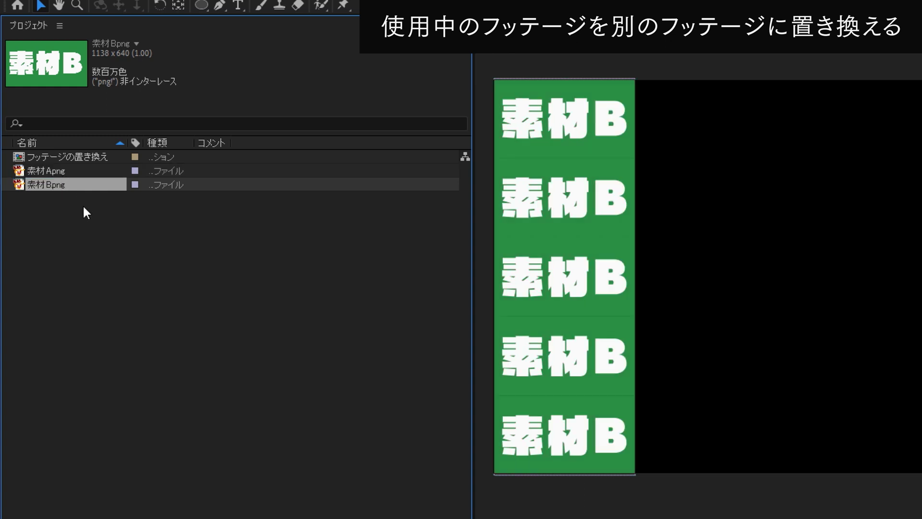
click(72, 172)
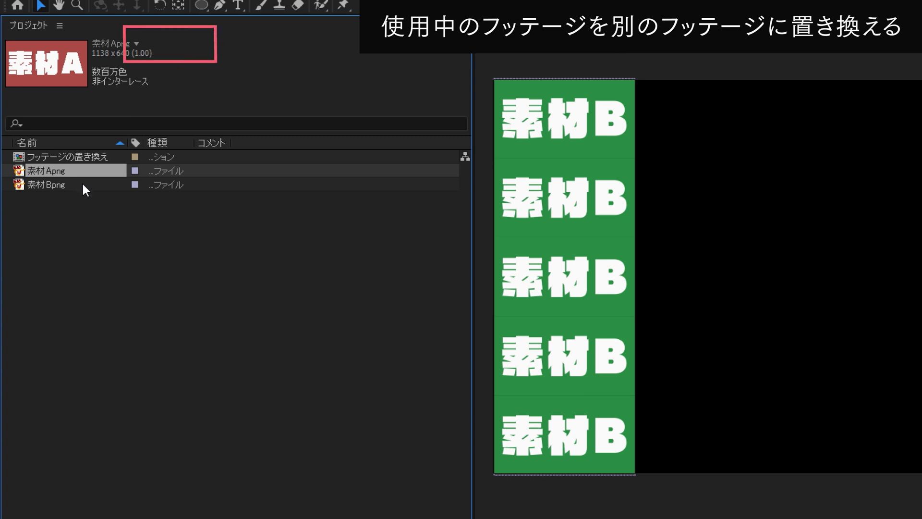
click(83, 184)
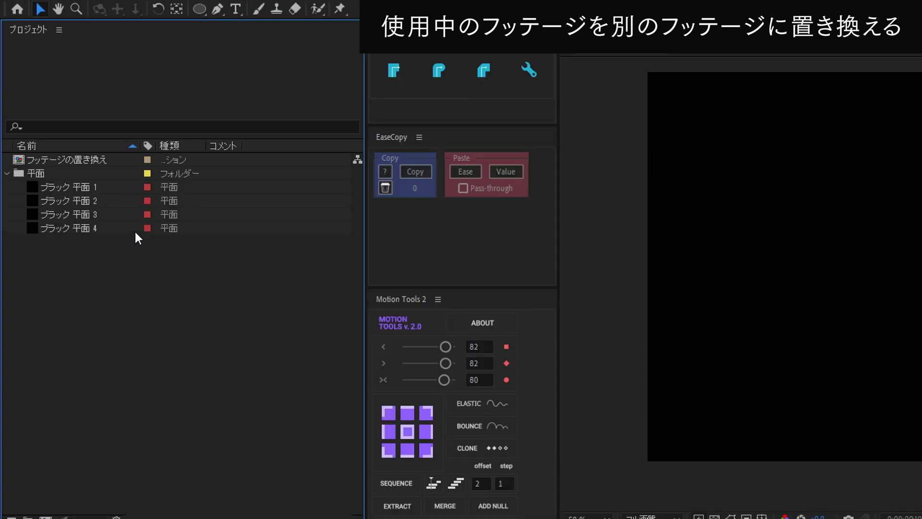
Step: Compare the black solids, then Alt-drag ブラック 平面 1 onto ブラック 平面 4 to replace it
click(99, 189)
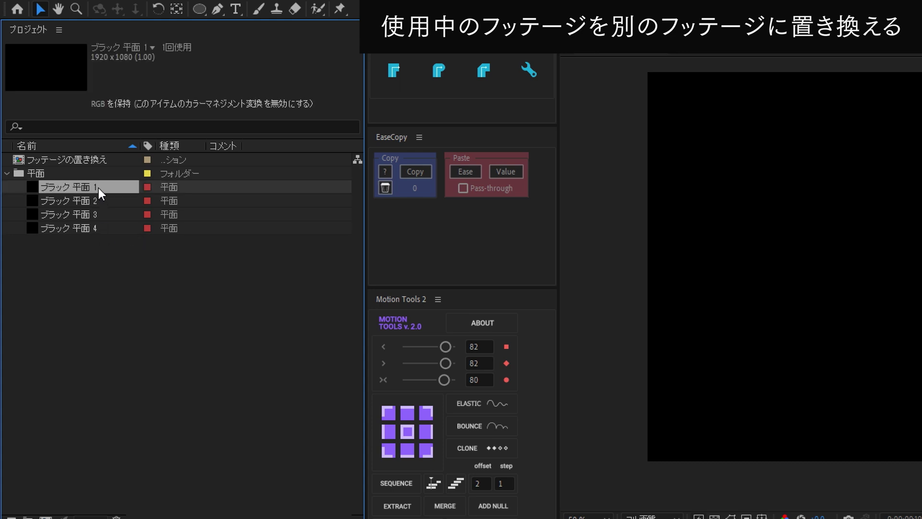
click(103, 205)
click(105, 213)
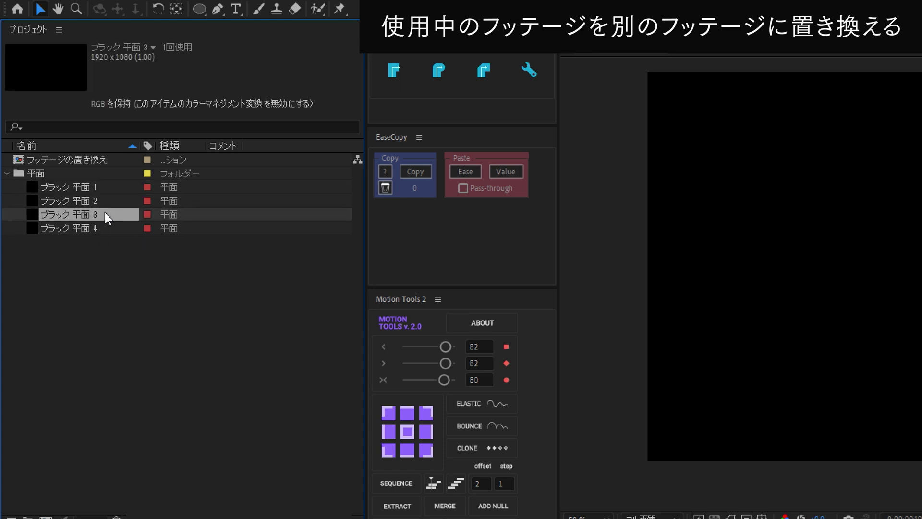
click(103, 189)
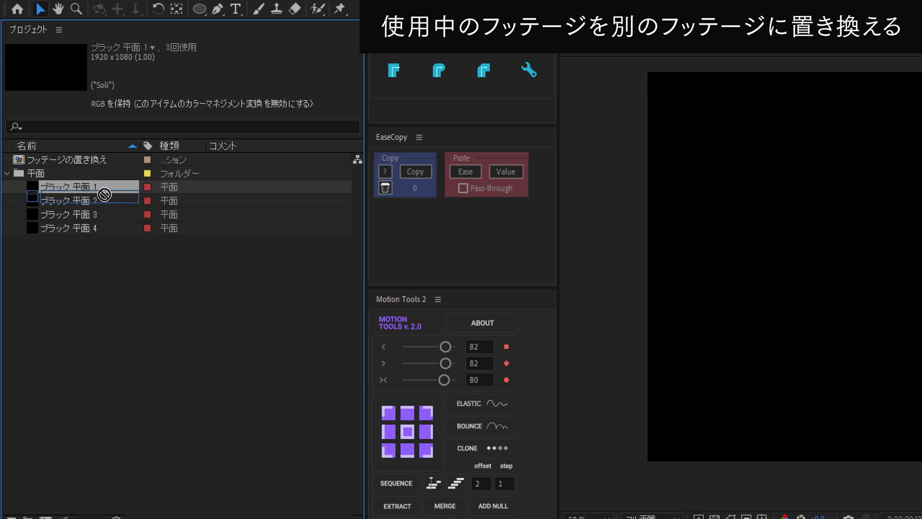
drag(104, 191, 108, 224)
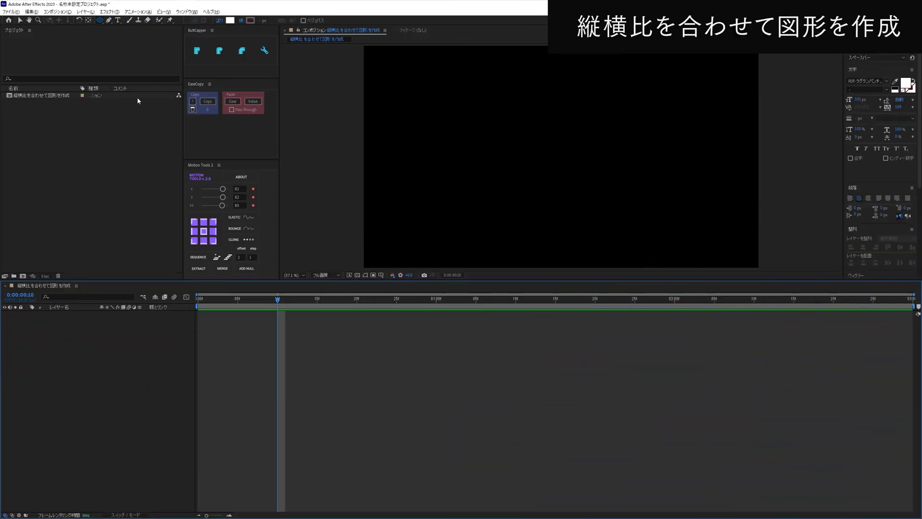
Step: Add a full-frame ellipse shape layer and set its ellipse size to 500 × 500
double_click(102, 19)
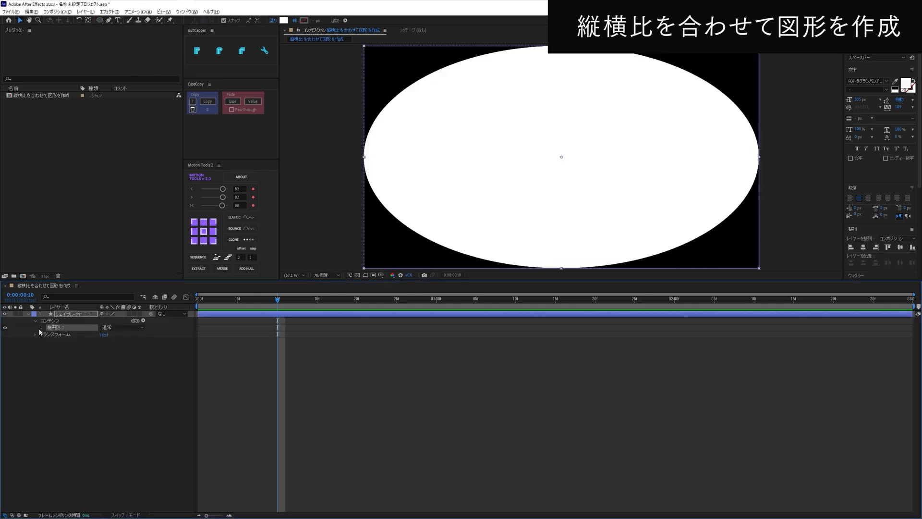
click(41, 327)
click(49, 334)
click(116, 344)
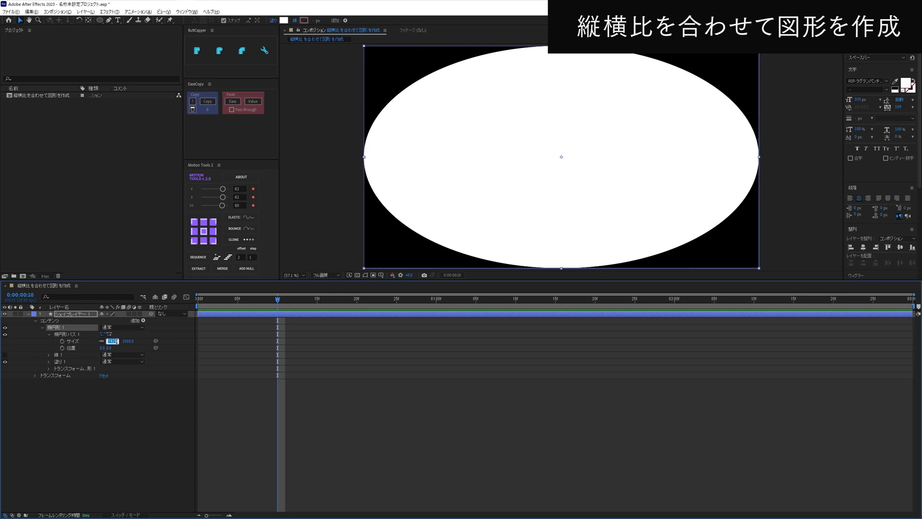
text(500)
key(Tab)
text(500)
key(Return)
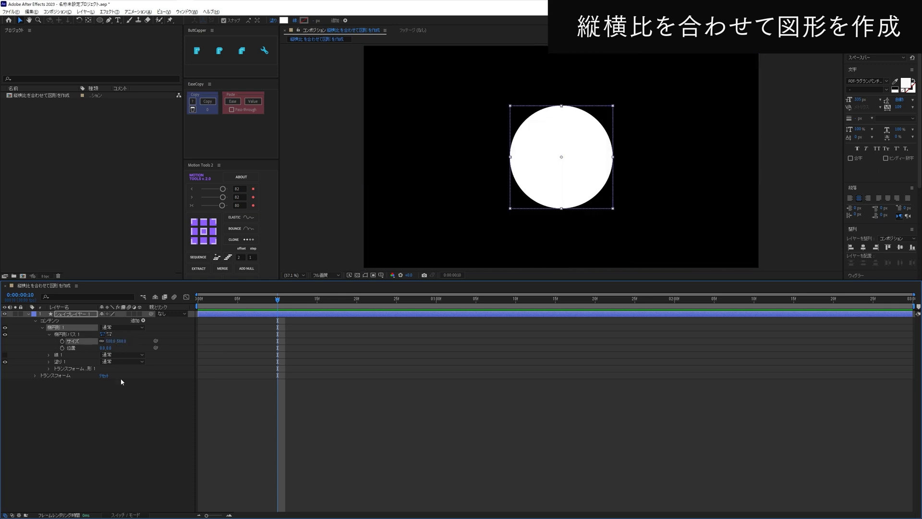
Step: Discard it and a hand-drawn test circle, then Ctrl+Shift double-click the Ellipse tool for a comp-height circle
click(126, 390)
click(72, 315)
key(q)
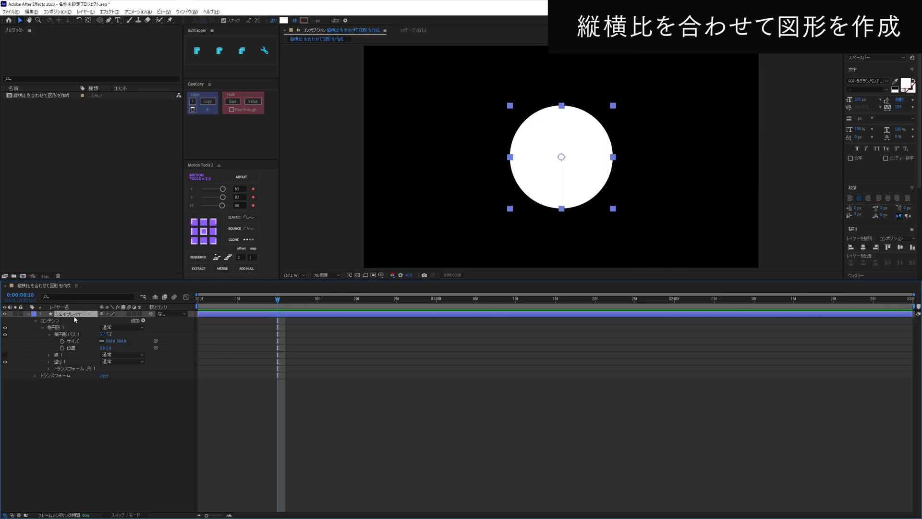
key(Delete)
drag(562, 153, 626, 214)
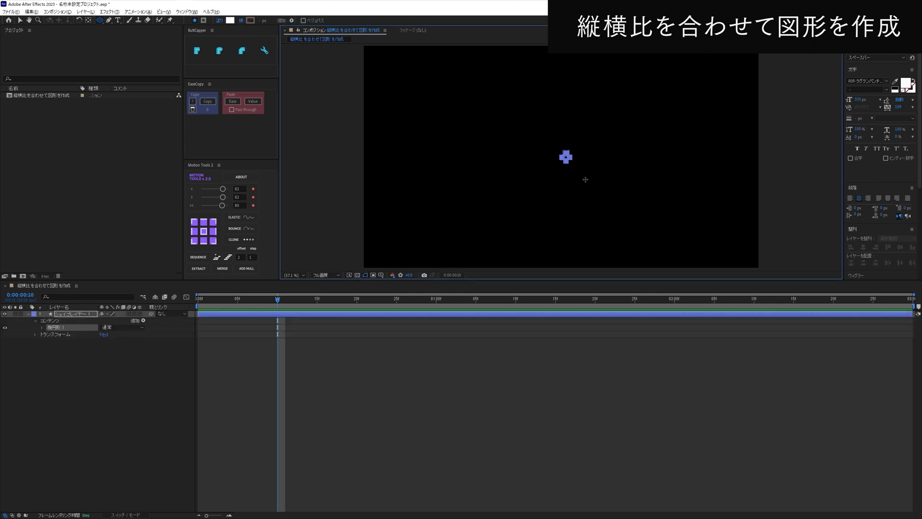
click(466, 388)
key(Delete)
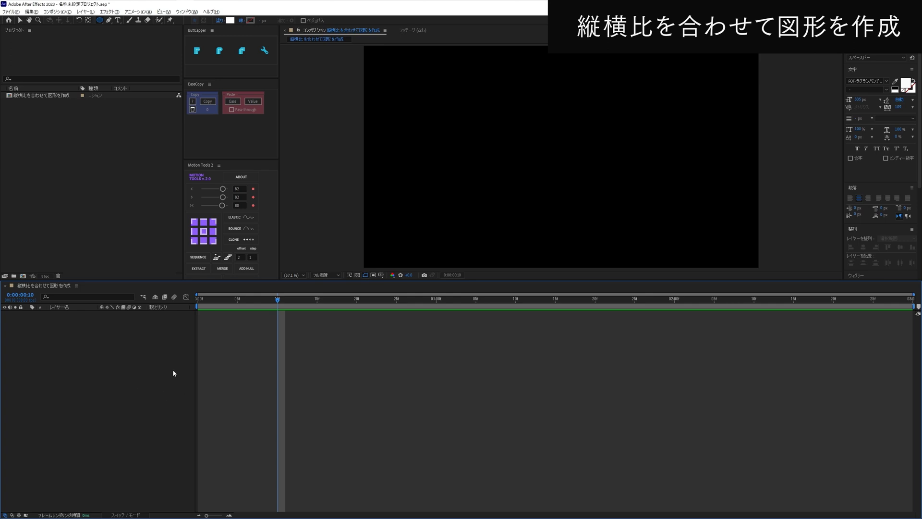
shift+double_click(100, 21)
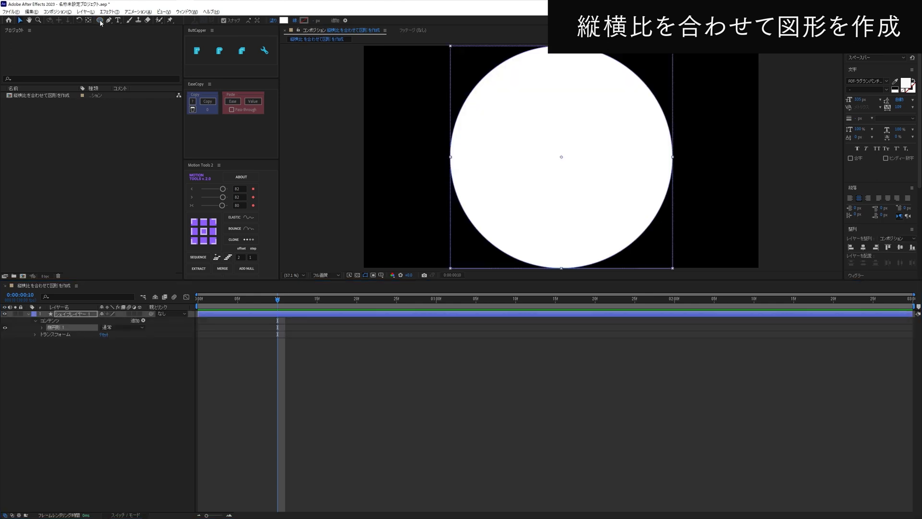
click(527, 350)
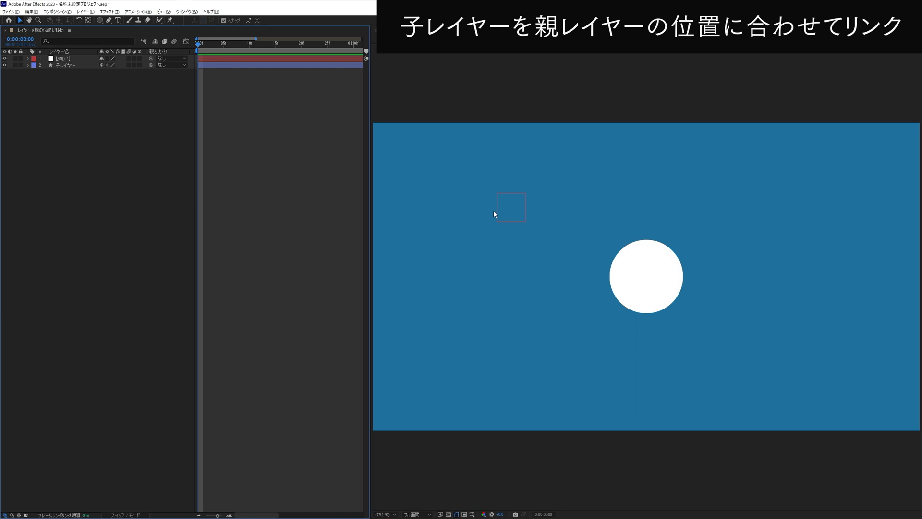
Step: Move the white circle onto the null and parent it, then undo both changes
click(517, 220)
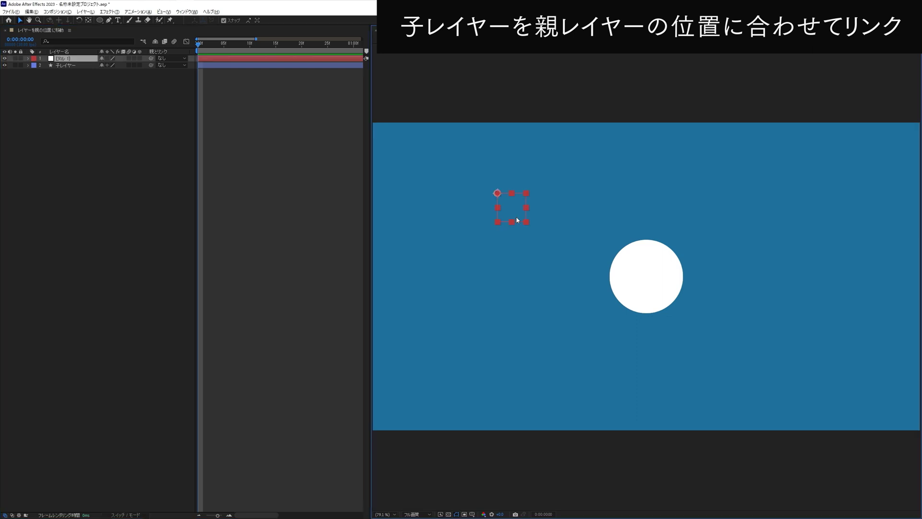
click(633, 263)
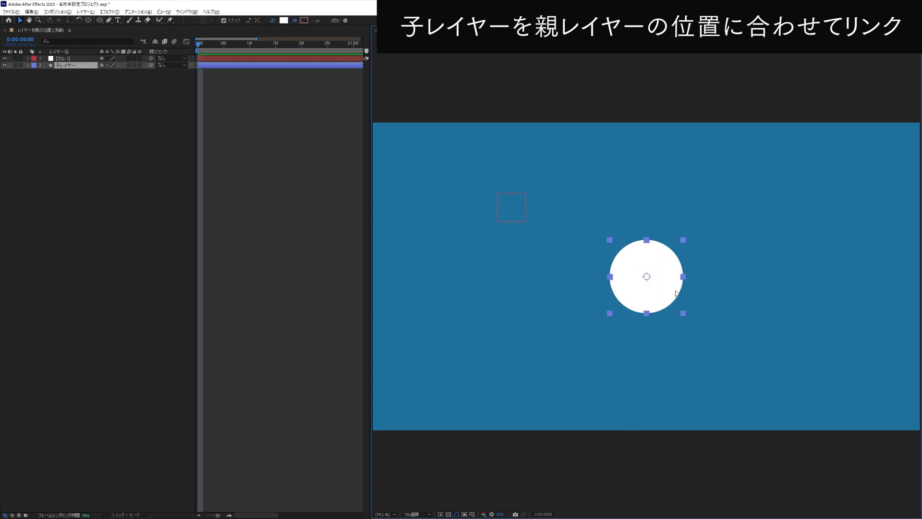
drag(665, 282, 511, 193)
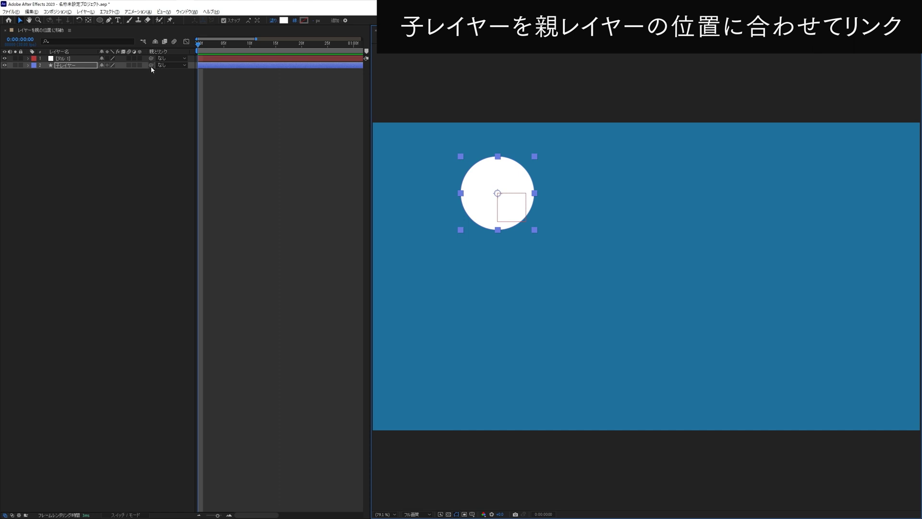
drag(151, 64, 67, 58)
click(138, 131)
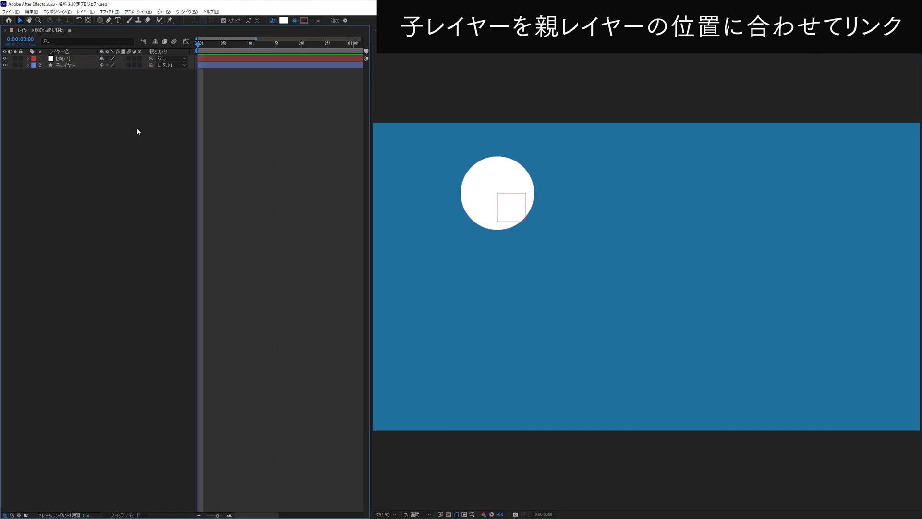
key(ctrl+z)
key(ctrl+z)
key(ctrl+z)
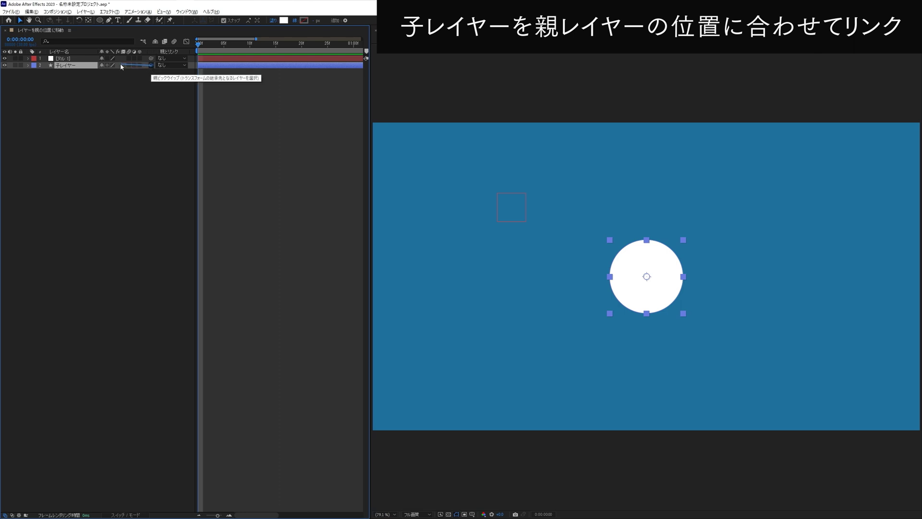
Step: Shift-parent the circle to ヌル 1 so it snaps on, then drag the null right
drag(120, 65, 88, 60)
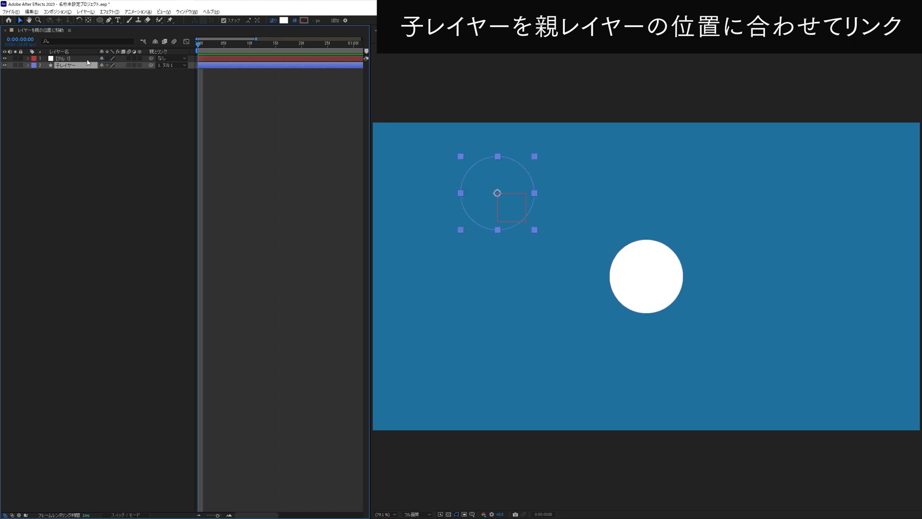
click(103, 124)
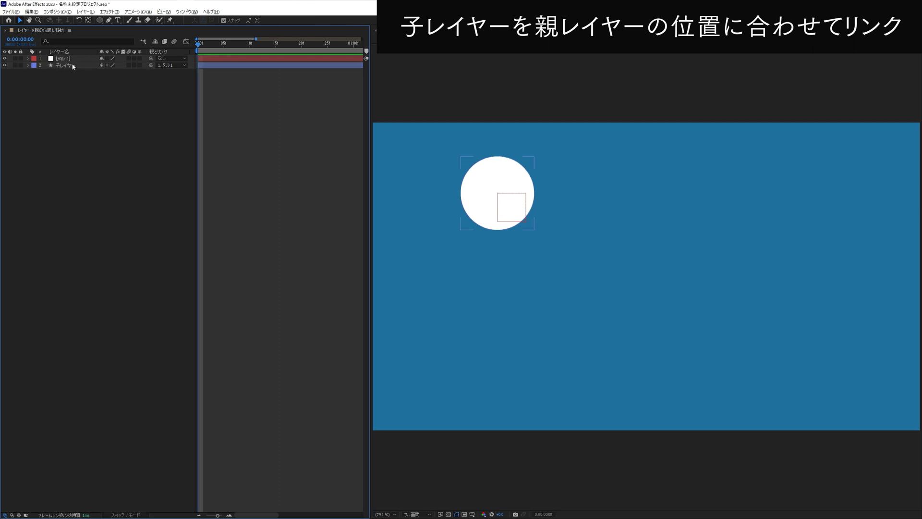
key(ctrl+Up)
mouse_move(506, 217)
mouse_down()
mouse_move(662, 225)
mouse_move(581, 257)
mouse_up()
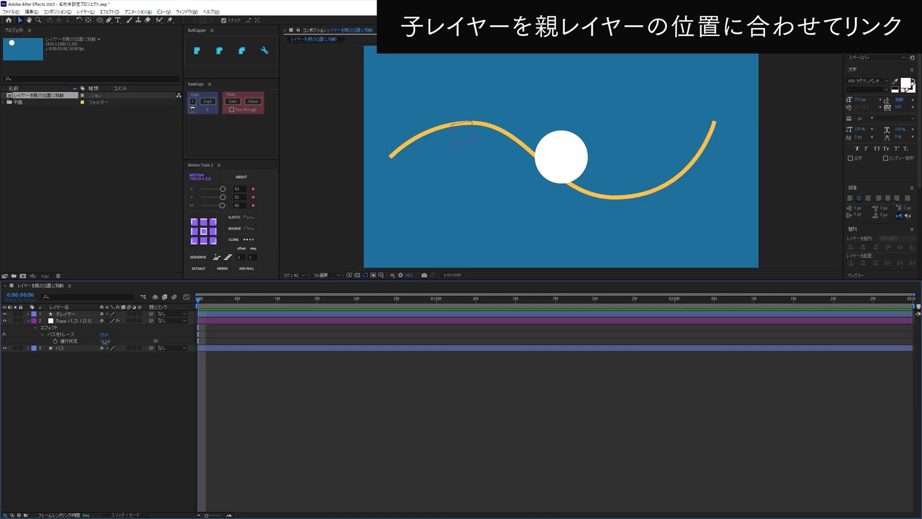
Step: Scrub the Trace Path Progress value to 80% so the circle travels along the wave
mouse_move(103, 341)
mouse_down()
mouse_move(137, 333)
mouse_move(72, 320)
mouse_move(109, 341)
mouse_up()
click(138, 332)
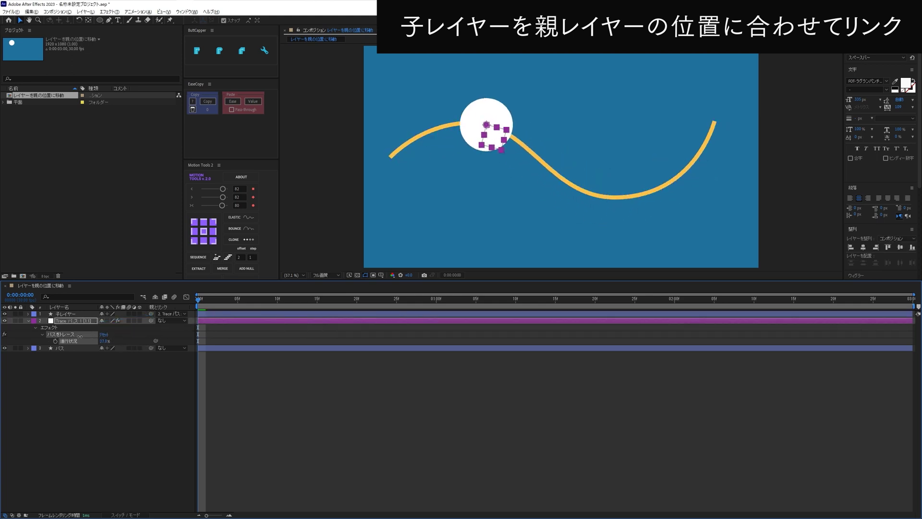